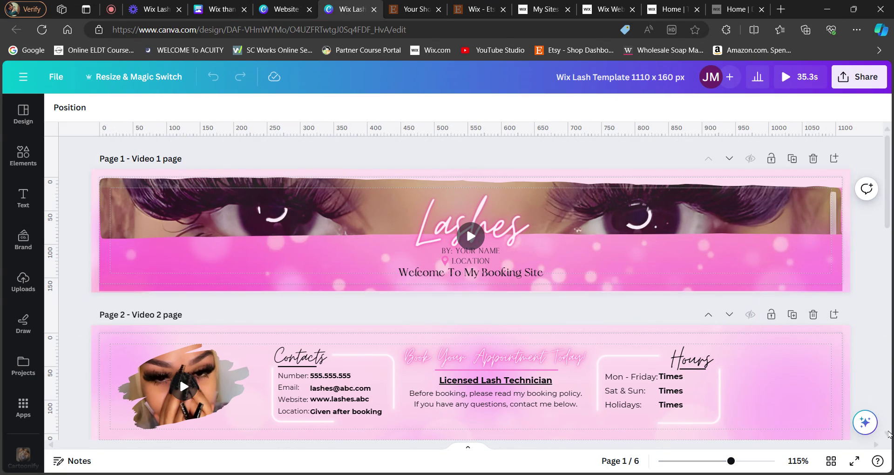
# - Look through all six pages of the lash template design, including the video elements on pages 1 and 2
pyautogui.scroll(-5, 888, 435)
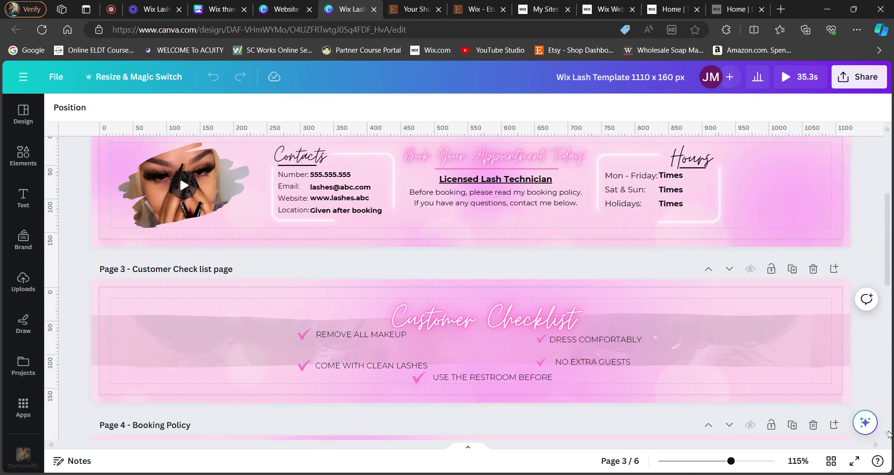
pyautogui.scroll(-6, 888, 434)
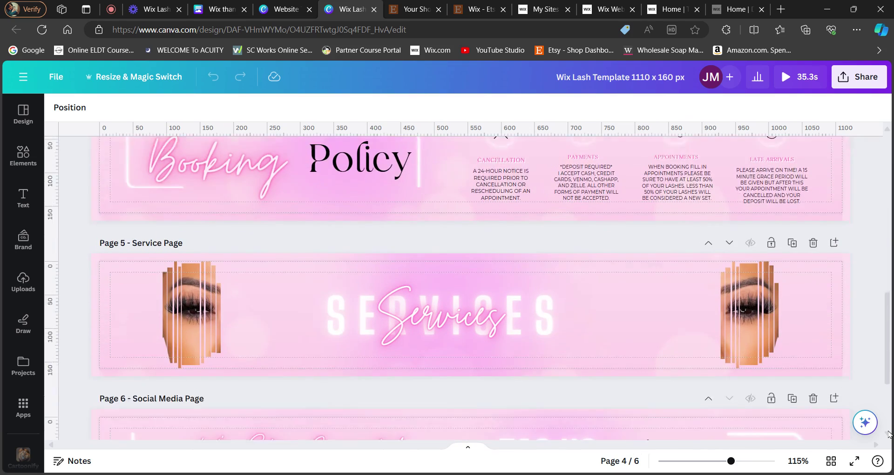
pyautogui.scroll(-1, 888, 434)
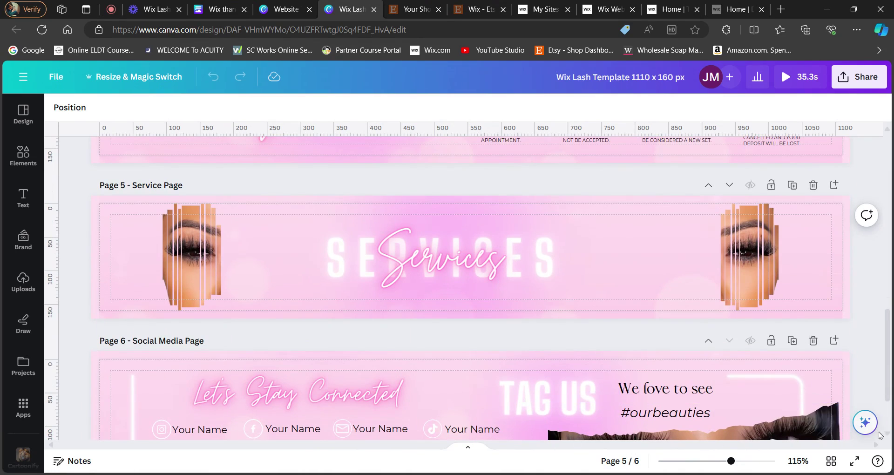
pyautogui.scroll(-2, 885, 436)
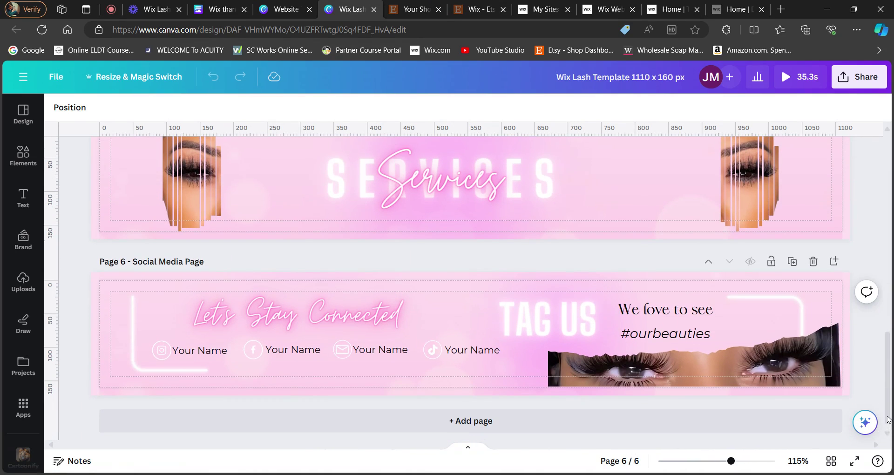
pyautogui.moveTo(888, 420); pyautogui.dragTo(887, 149)
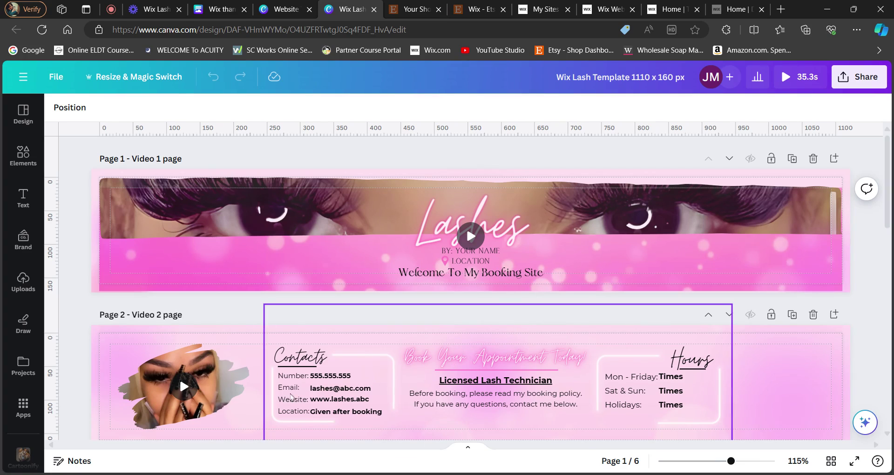
pyautogui.moveTo(184, 397)
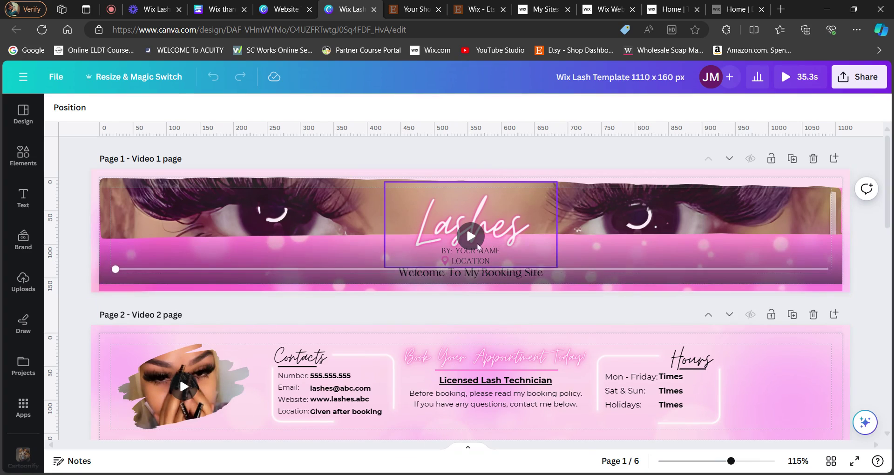
pyautogui.click(183, 397)
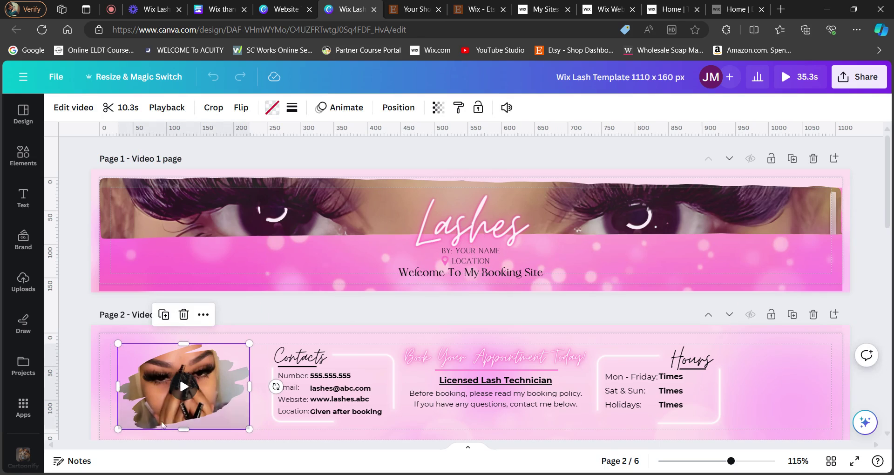
pyautogui.click(337, 316)
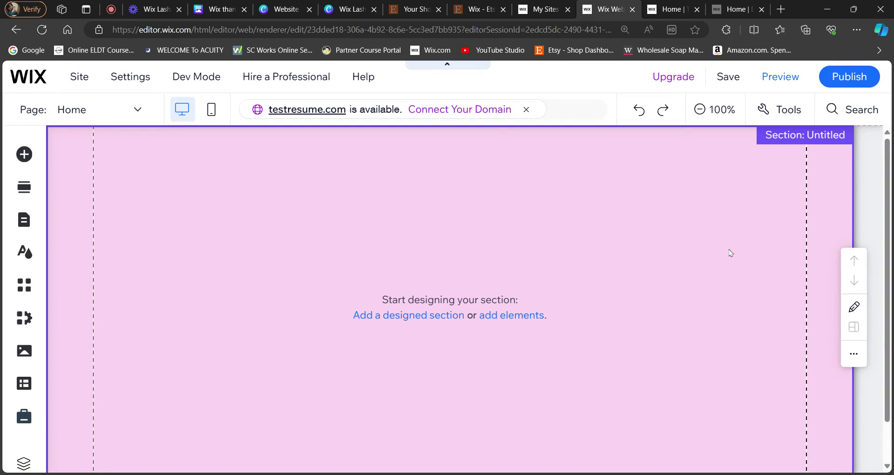
# - In the Wix editor, add the Classic strip with the snowy forest video and move it to the top of the section
pyautogui.scroll(-1, 887, 224)
pyautogui.scroll(1, 886, 200)
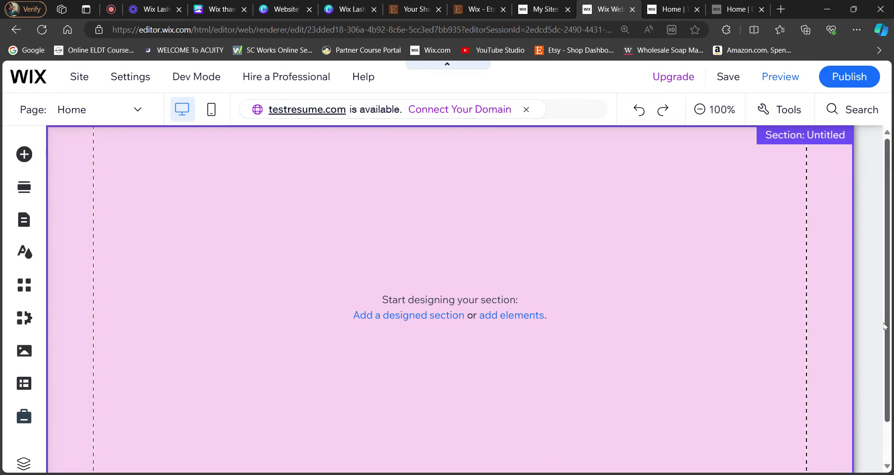
pyautogui.click(24, 155)
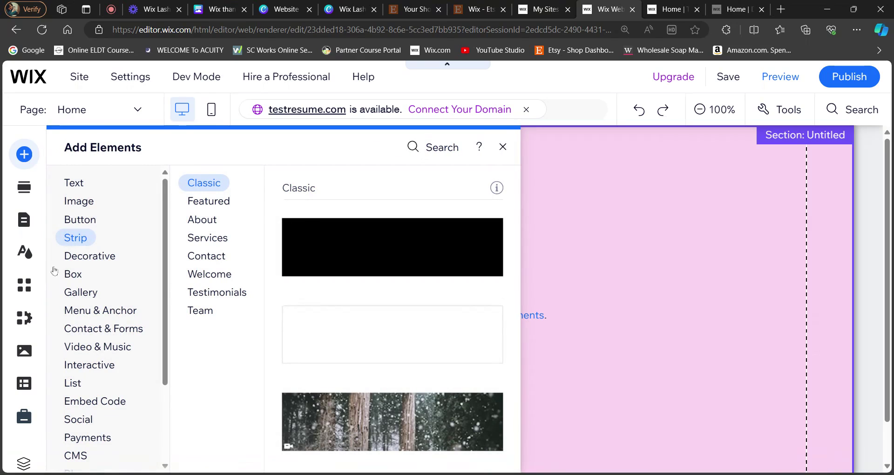
pyautogui.click(76, 243)
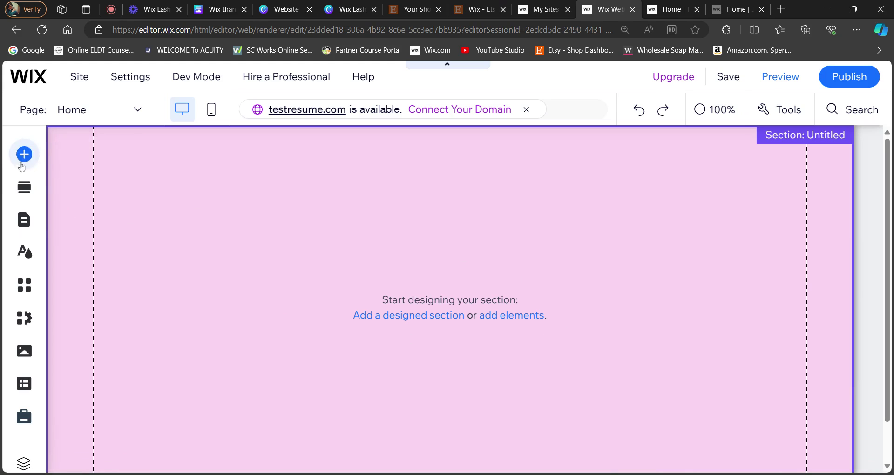
pyautogui.click(25, 154)
pyautogui.click(24, 155)
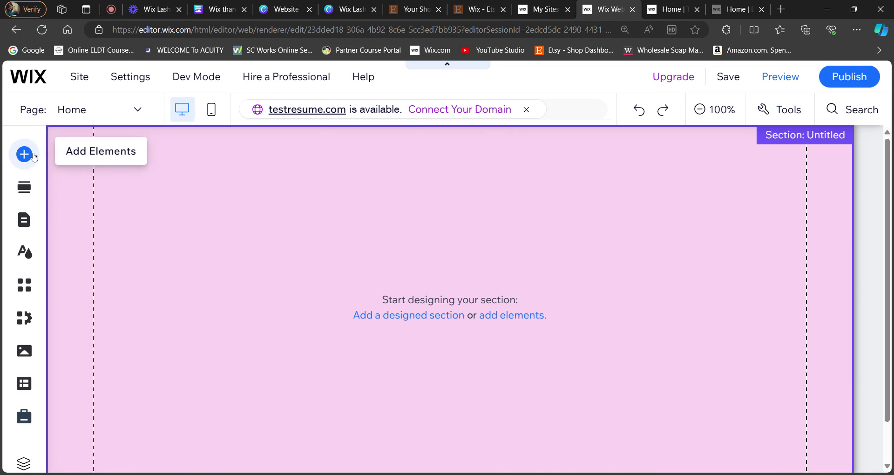
pyautogui.click(31, 155)
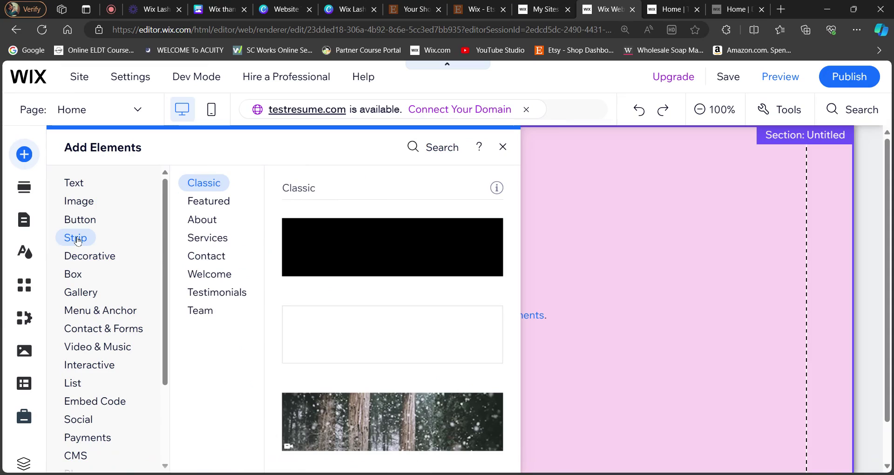
pyautogui.click(78, 241)
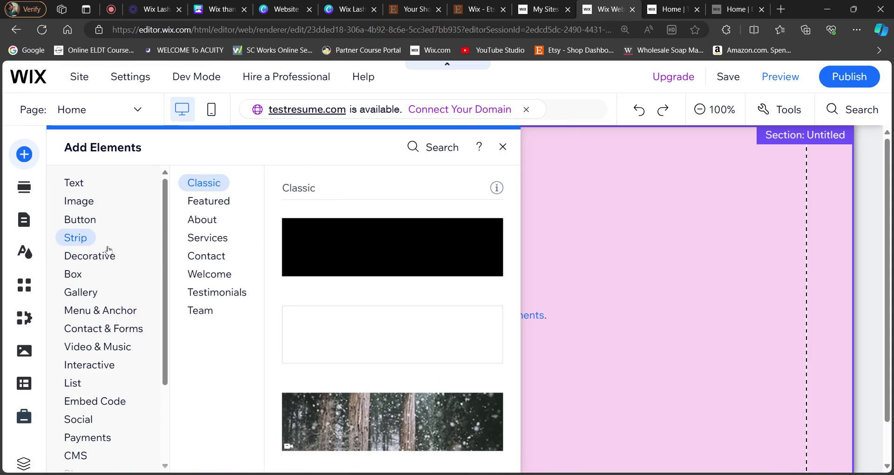
pyautogui.click(386, 415)
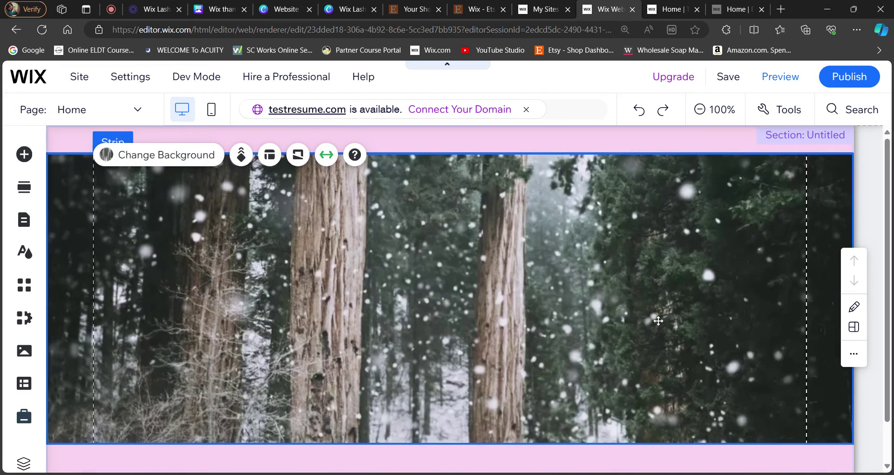
pyautogui.moveTo(658, 278); pyautogui.dragTo(658, 245)
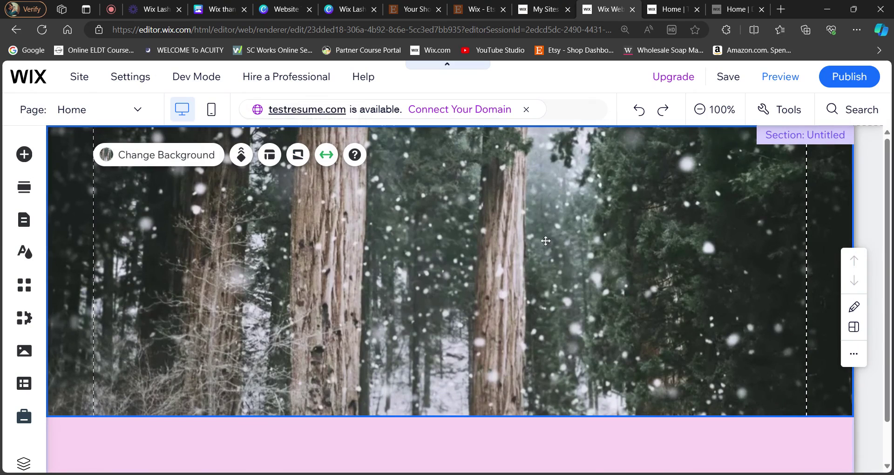
# - Try stretching the strip to Page width and set its stretch back to Screen
pyautogui.click(328, 157)
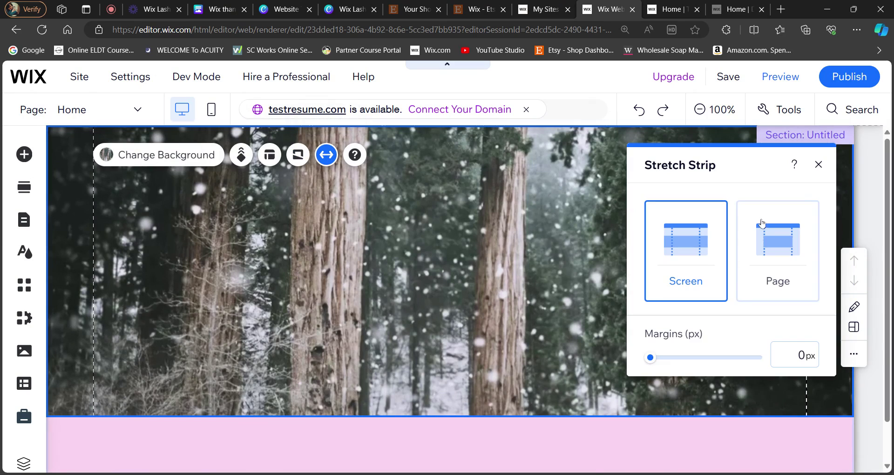
pyautogui.click(773, 260)
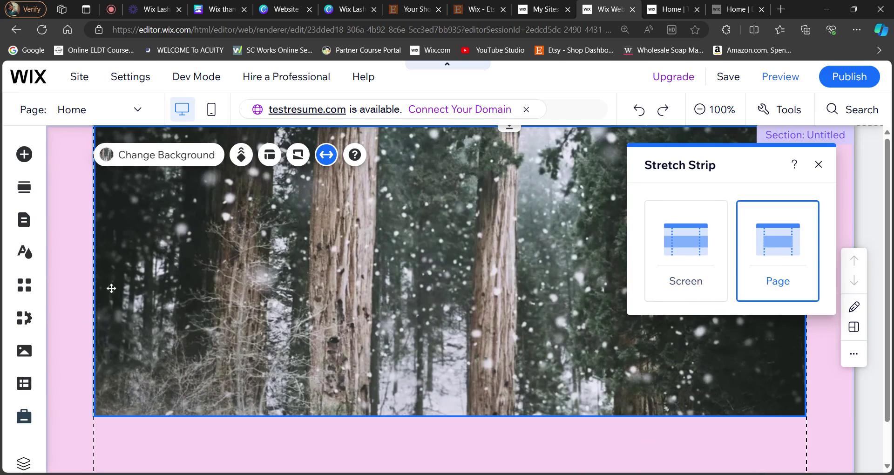
pyautogui.click(86, 281)
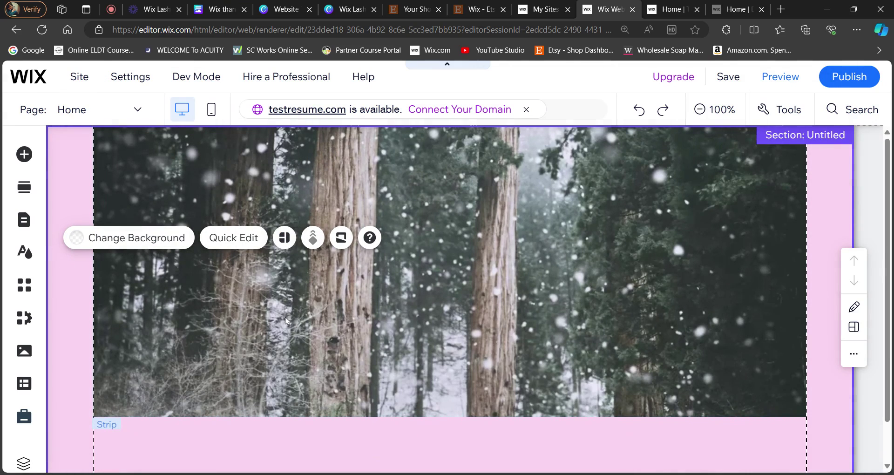
pyautogui.click(584, 287)
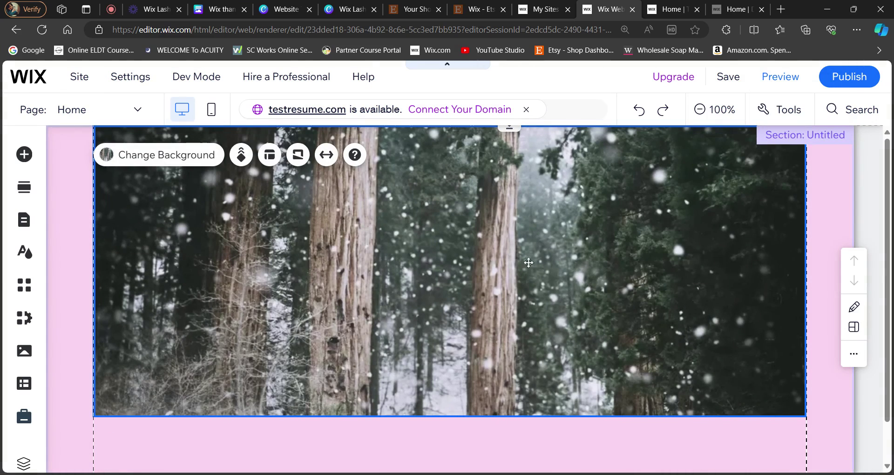
pyautogui.click(327, 155)
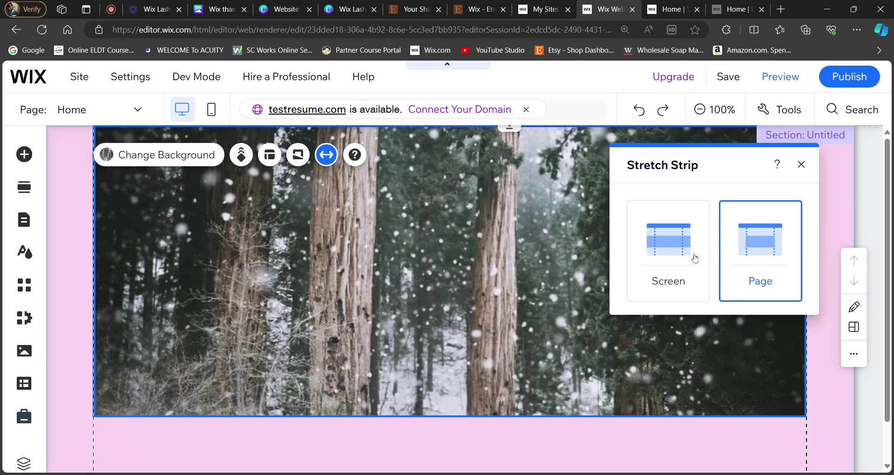
pyautogui.click(676, 267)
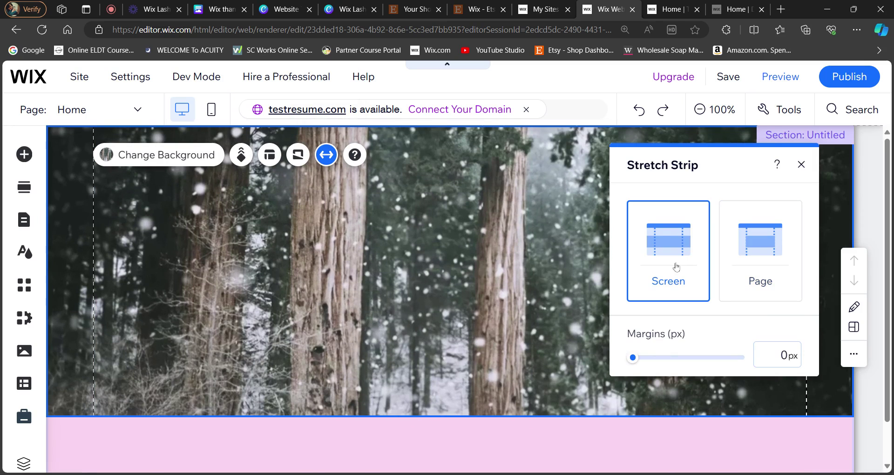
pyautogui.click(673, 459)
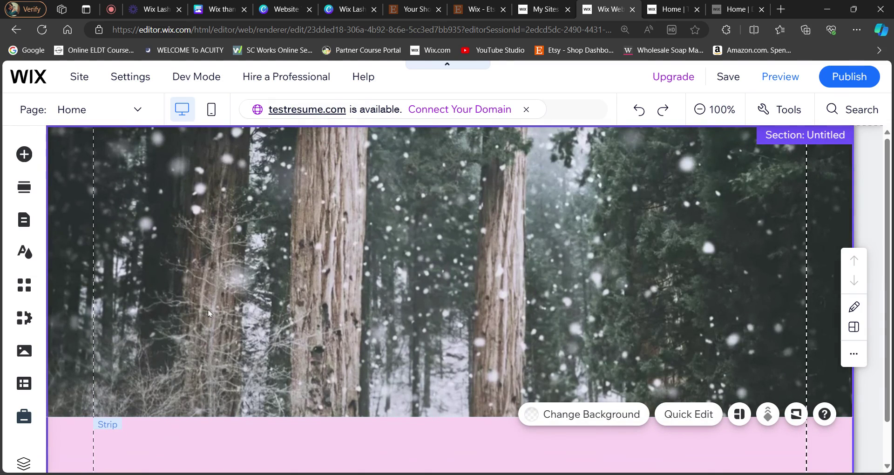
# - Replace the strip's background with the Wix Lash Template eye header video from the site files
pyautogui.click(481, 277)
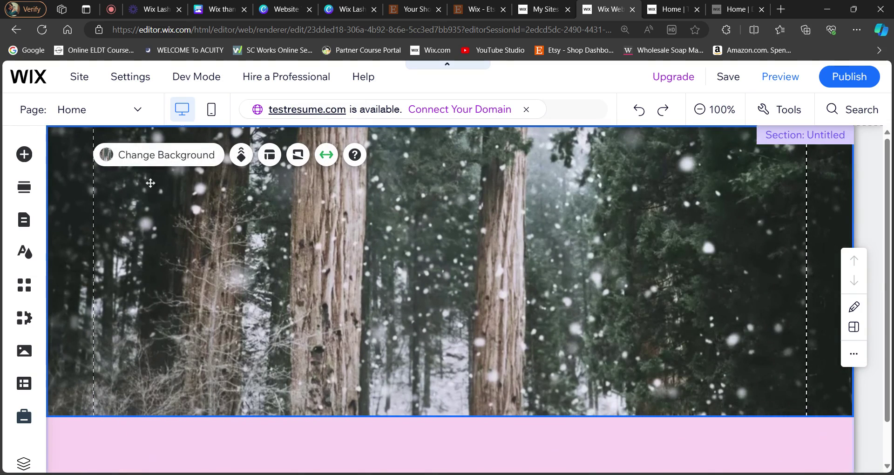
pyautogui.click(137, 158)
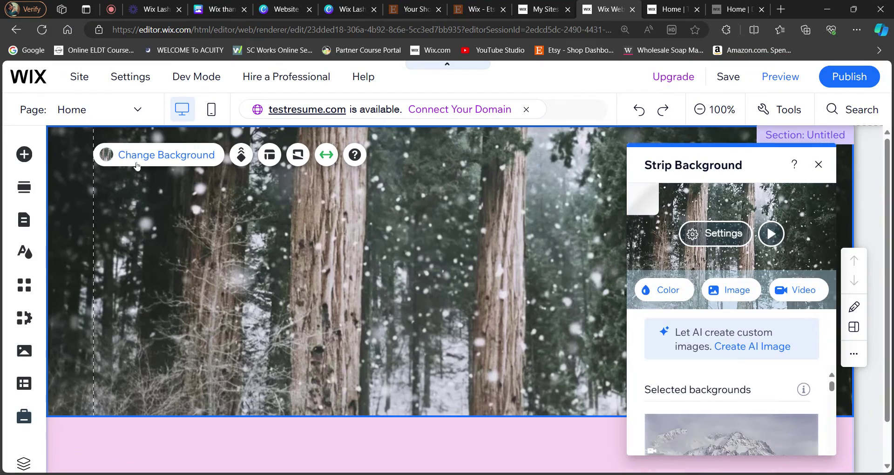
pyautogui.click(789, 296)
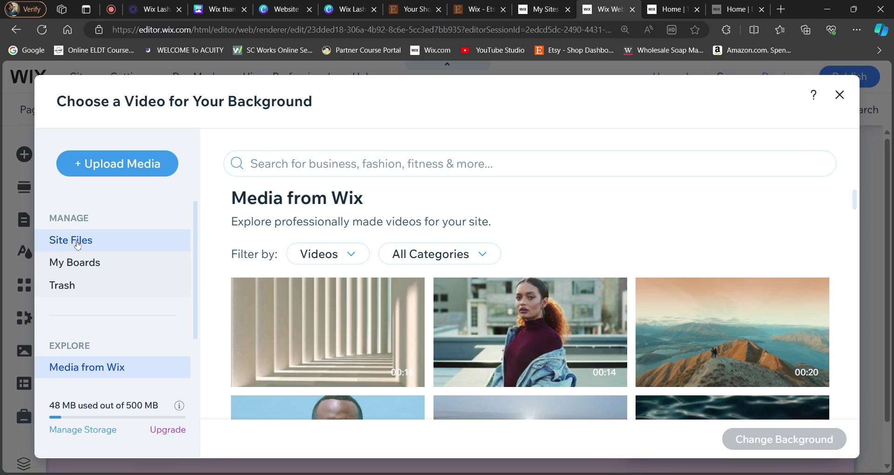
pyautogui.click(77, 243)
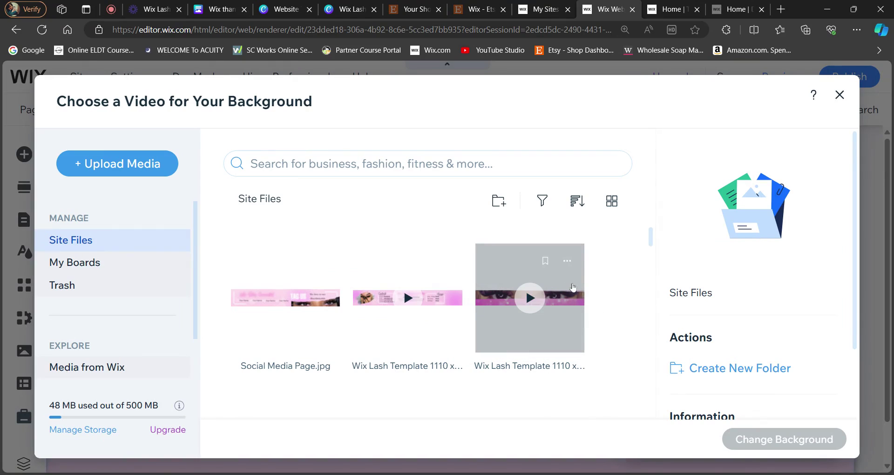
pyautogui.click(573, 288)
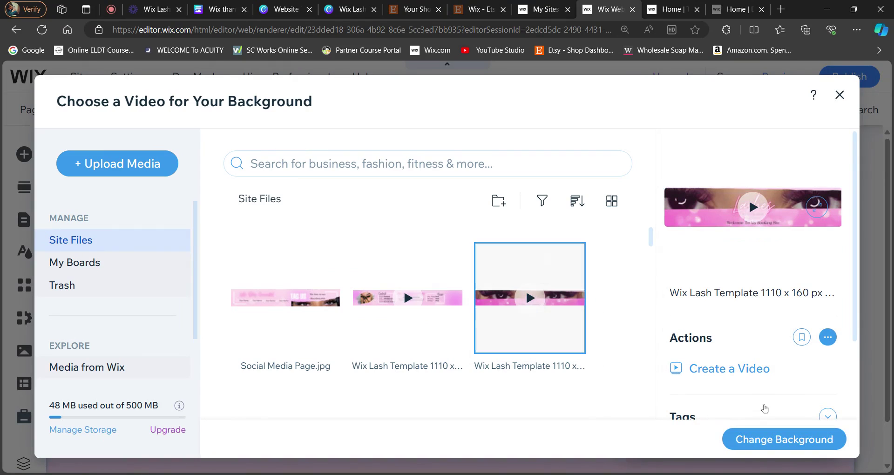
pyautogui.click(771, 441)
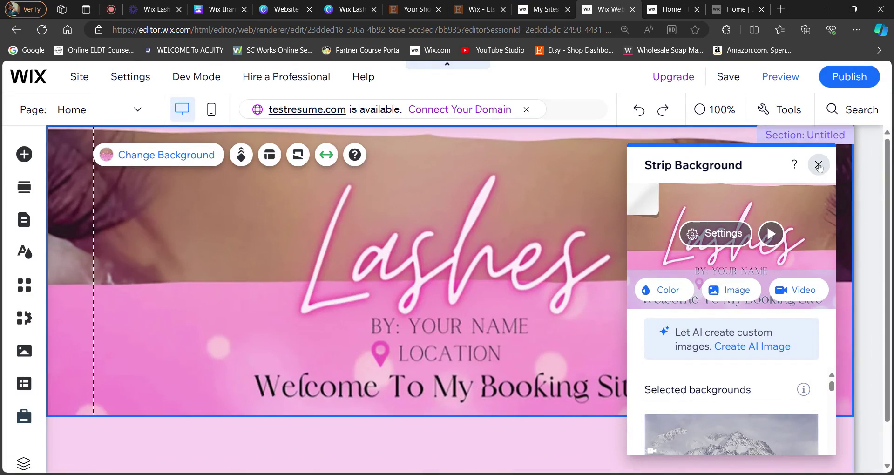
pyautogui.click(819, 165)
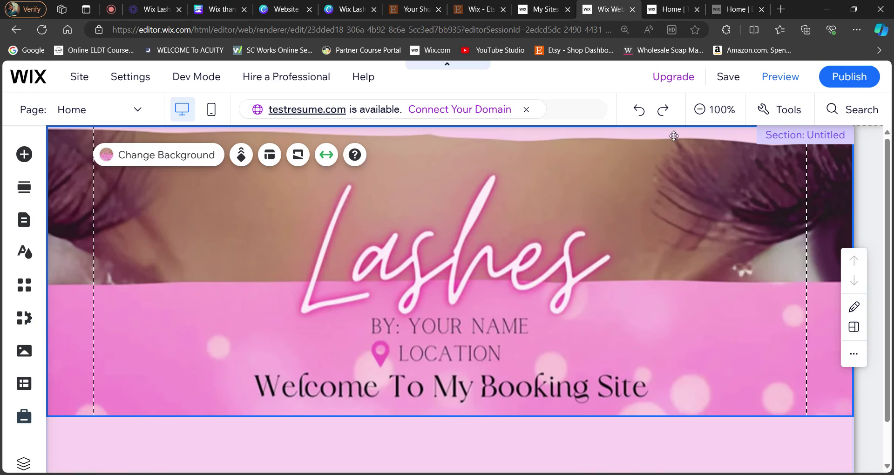
# - Save the site and preview the Home page with the new header video strip
pyautogui.click(721, 82)
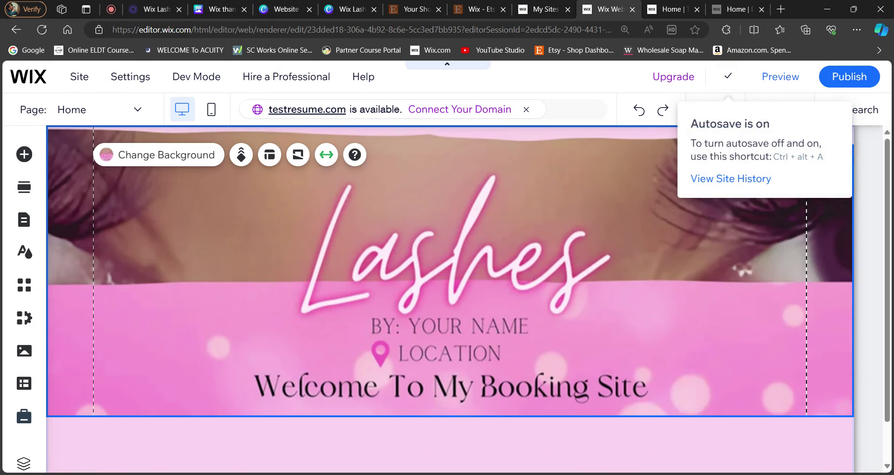
pyautogui.click(772, 78)
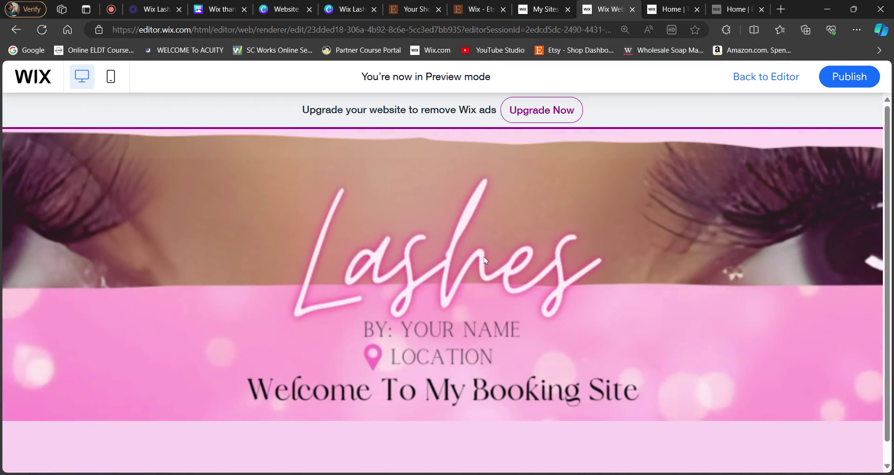
# - Publish the site and look over the live page from the header to the social media section
pyautogui.click(871, 79)
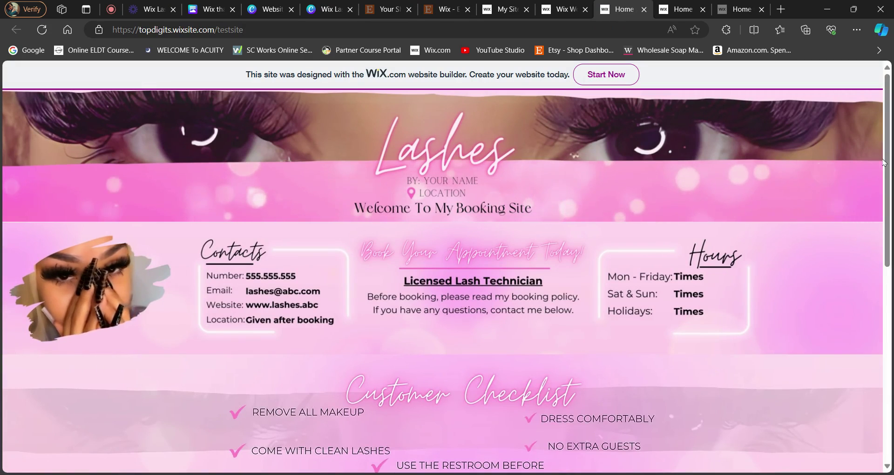
pyautogui.scroll(-10, 887, 152)
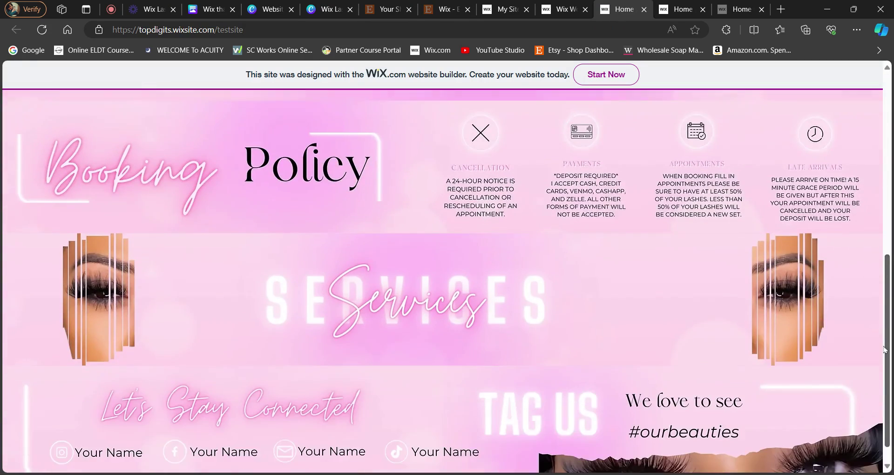
pyautogui.scroll(10, 888, 151)
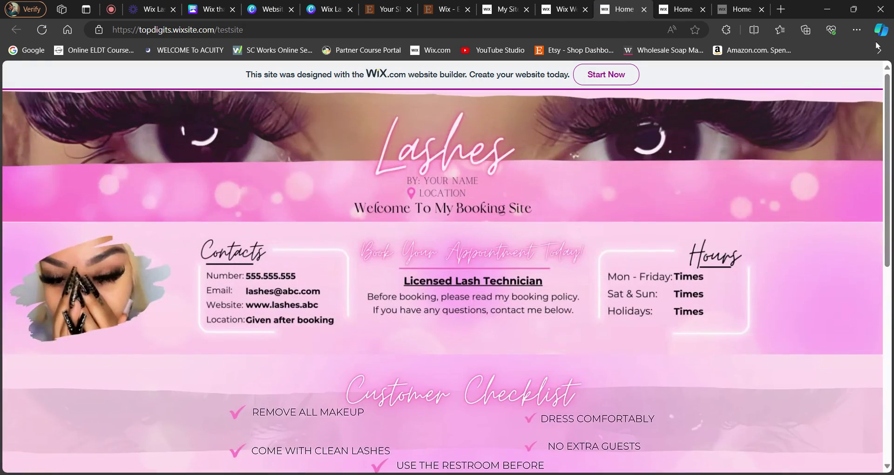
# - Reload the live site to check the header strip, close it with the publish confirmation, and return to the editor
pyautogui.click(44, 32)
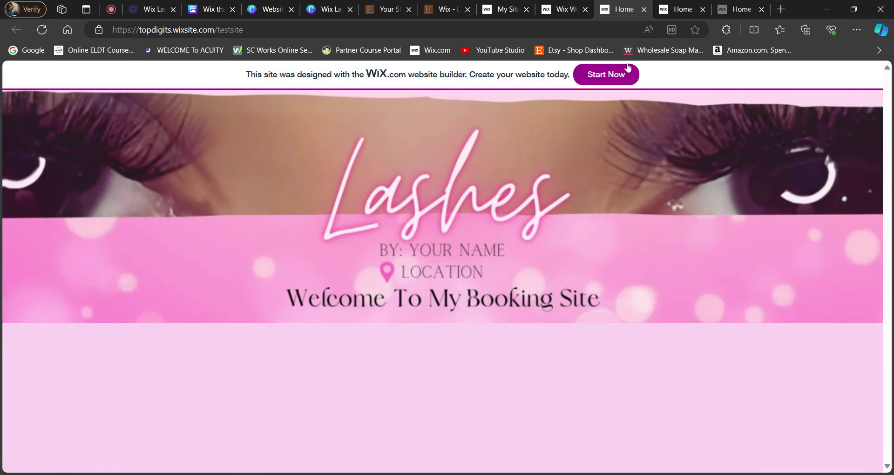
pyautogui.click(645, 9)
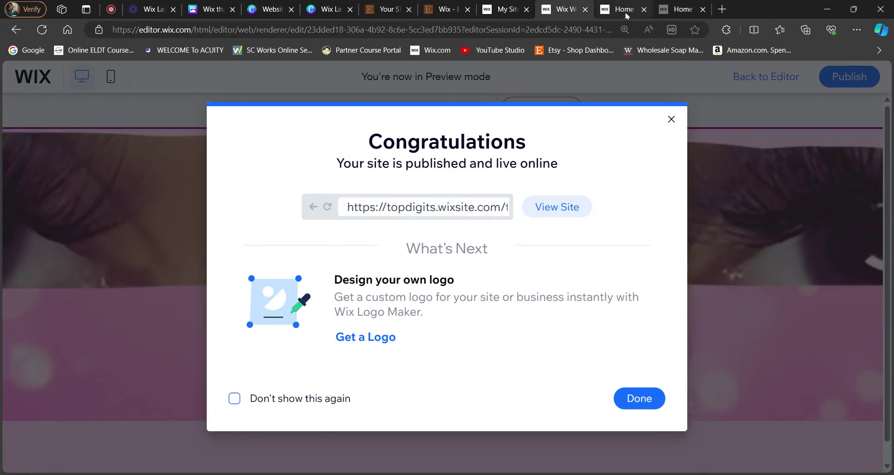
pyautogui.click(672, 119)
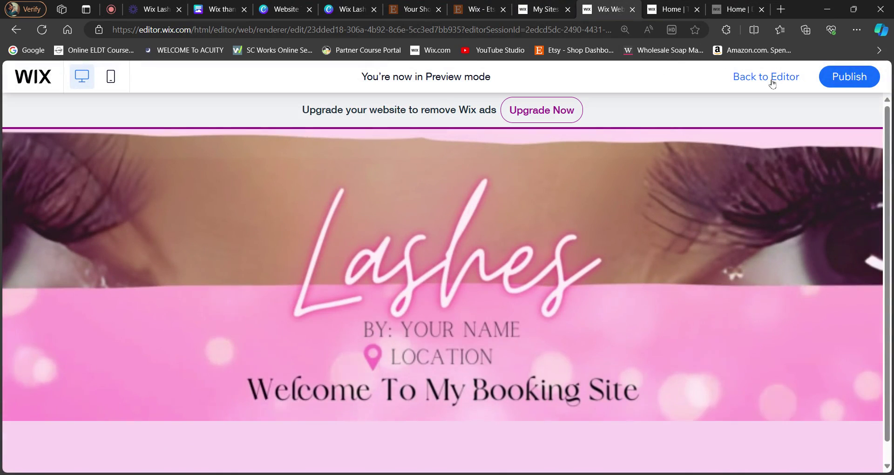
pyautogui.click(773, 80)
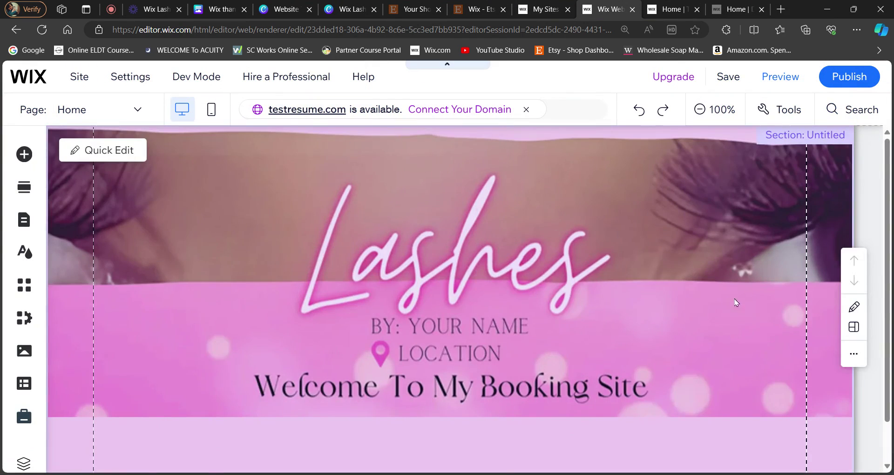
# - Show the editing toolbar for the header video strip and set the strip's height to 227 px
pyautogui.click(888, 465)
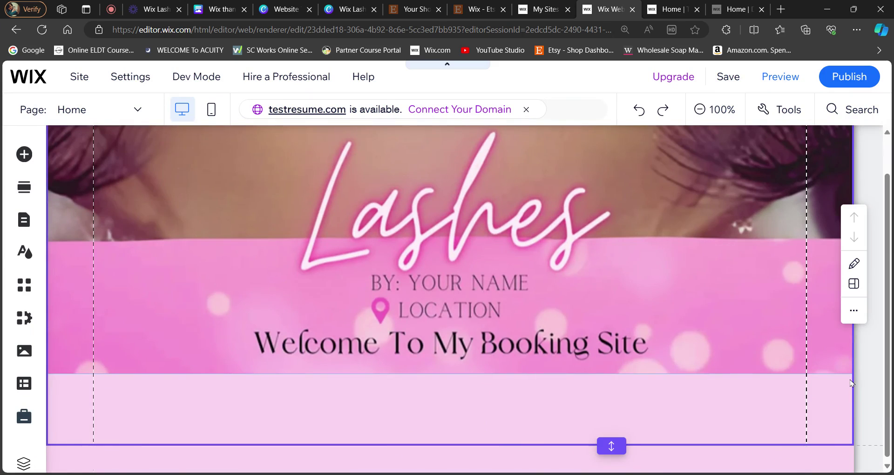
pyautogui.click(497, 287)
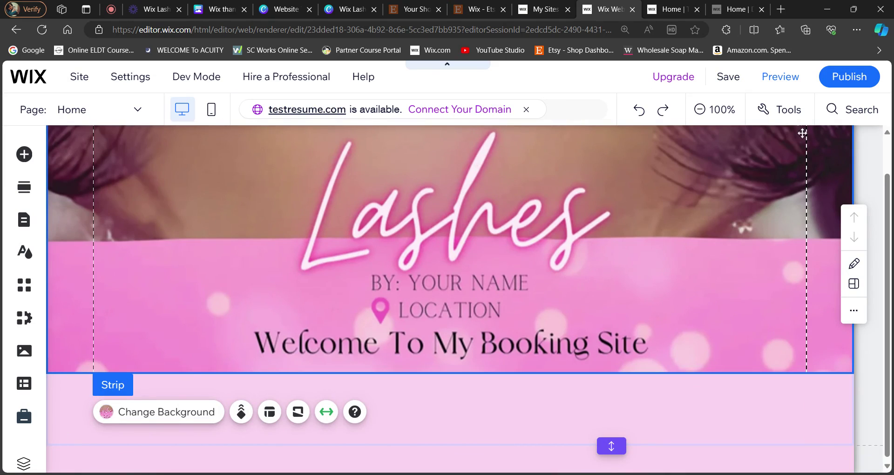
pyautogui.click(793, 117)
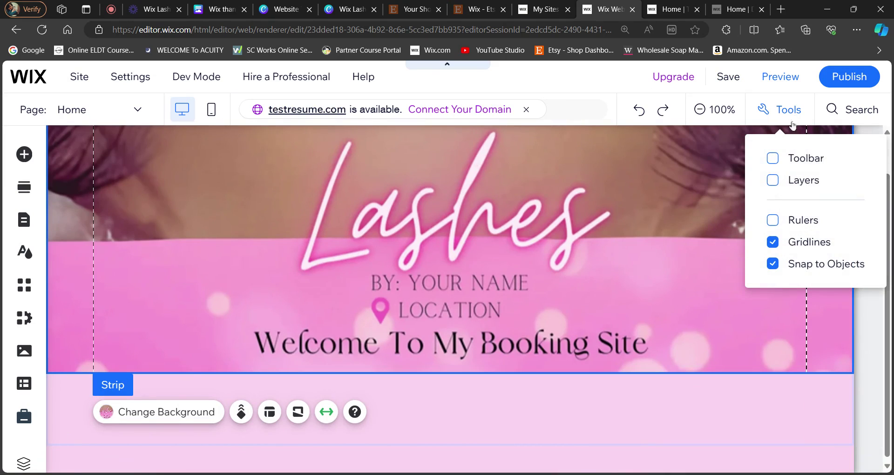
pyautogui.click(796, 159)
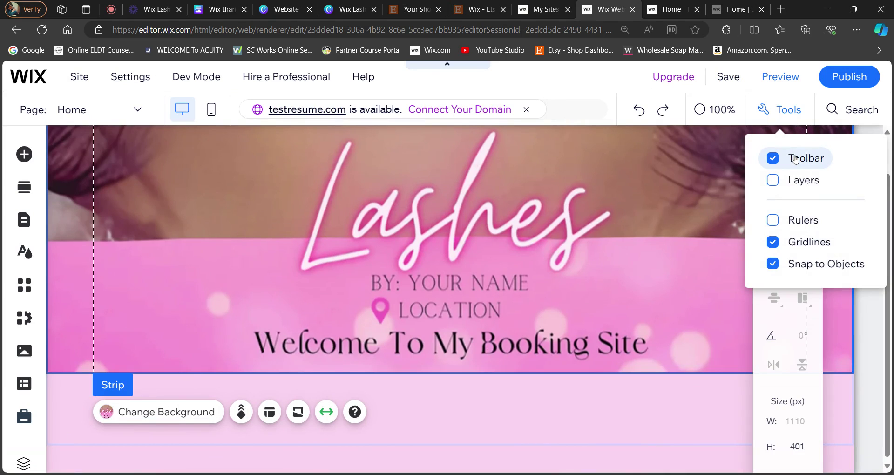
pyautogui.click(796, 450)
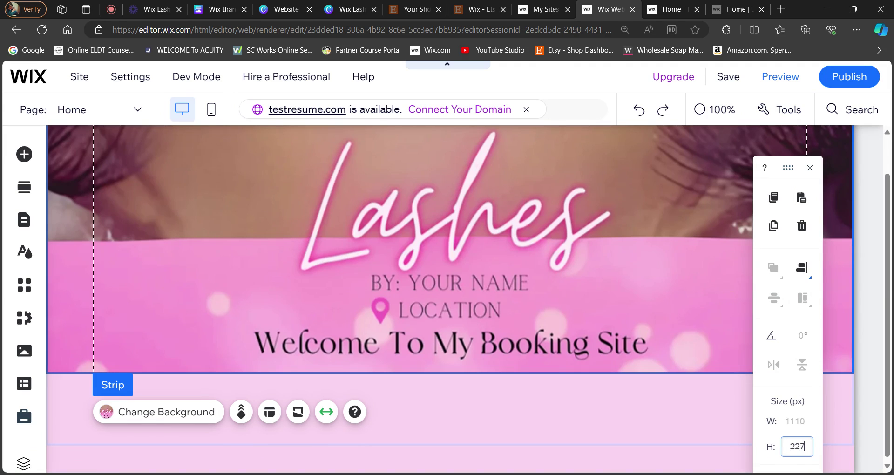
pyautogui.press('Return')
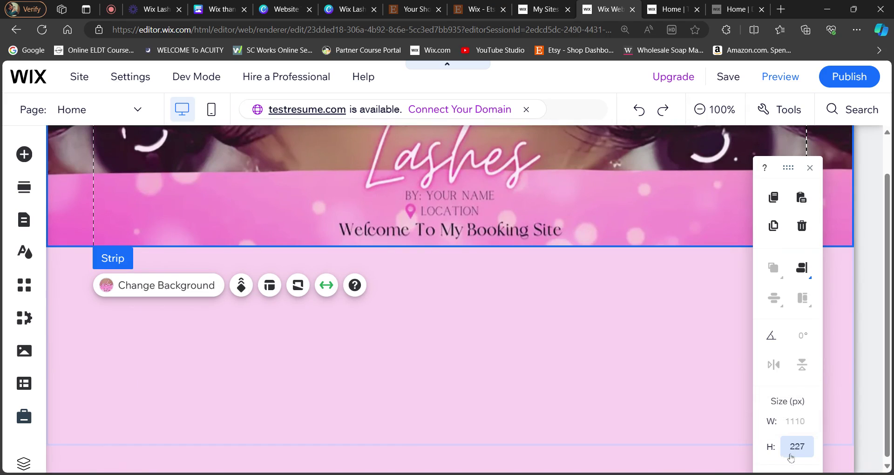
pyautogui.click(737, 338)
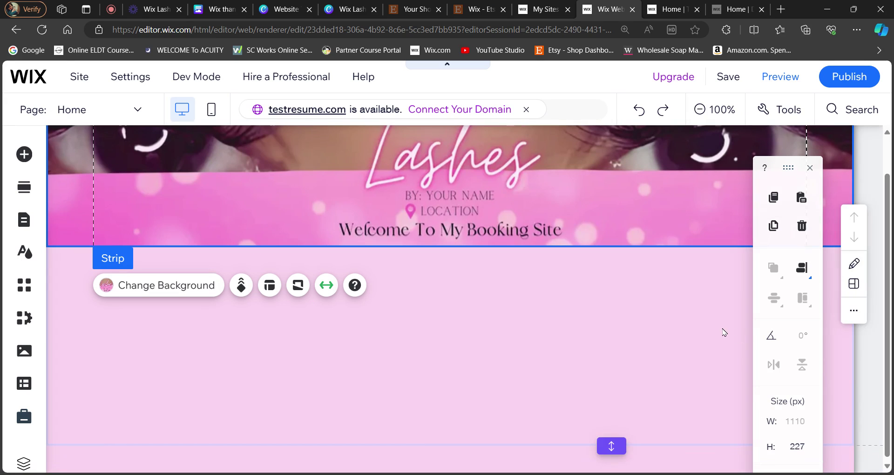
# - Reduce the header video strip's height to 160 px and hide the editing toolbar
pyautogui.click(798, 444)
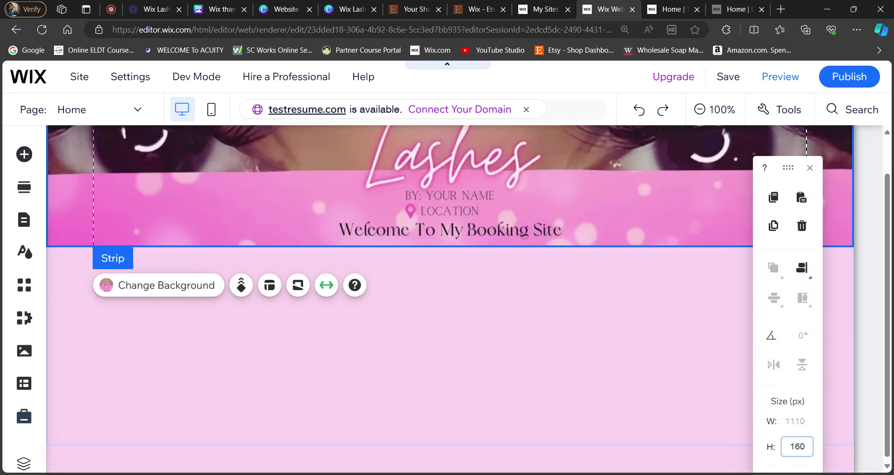
pyautogui.scroll(-1, 887, 184)
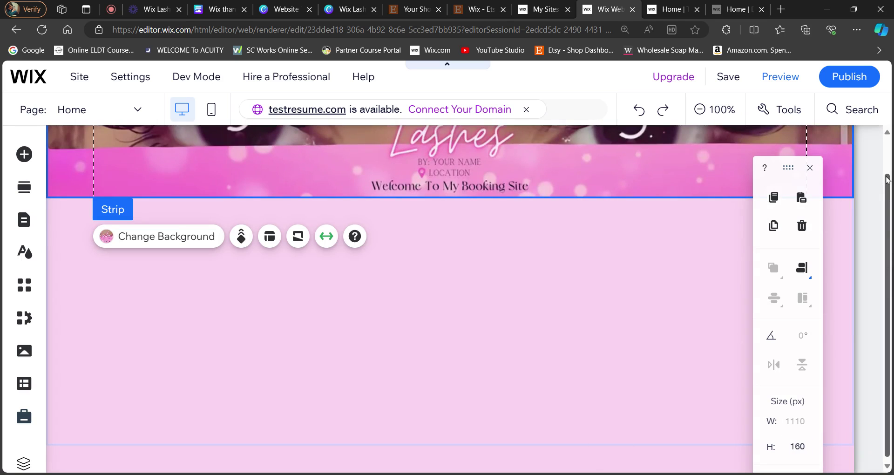
pyautogui.scroll(1, 888, 181)
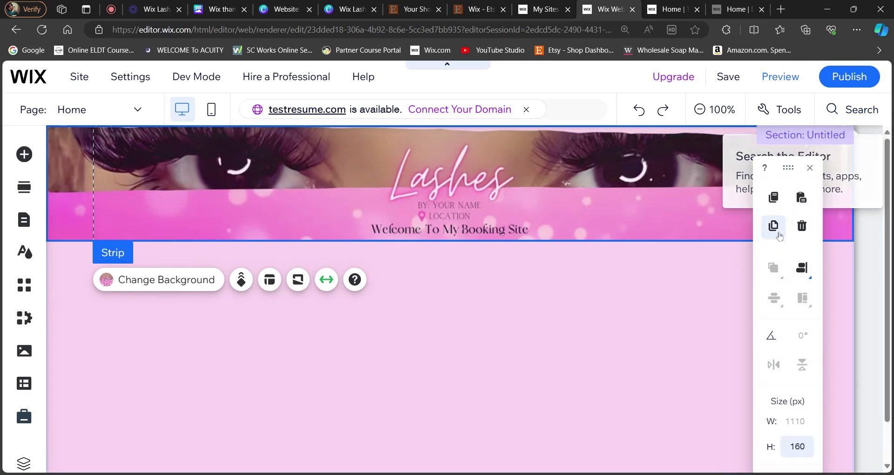
pyautogui.click(811, 168)
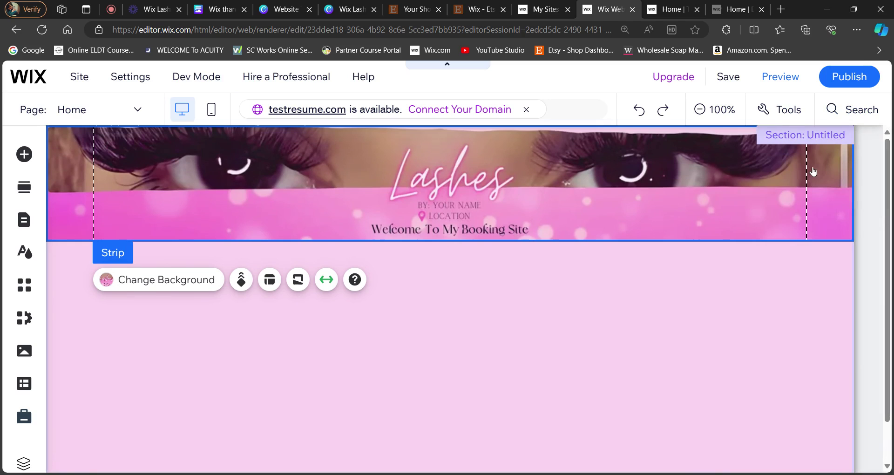
pyautogui.click(529, 339)
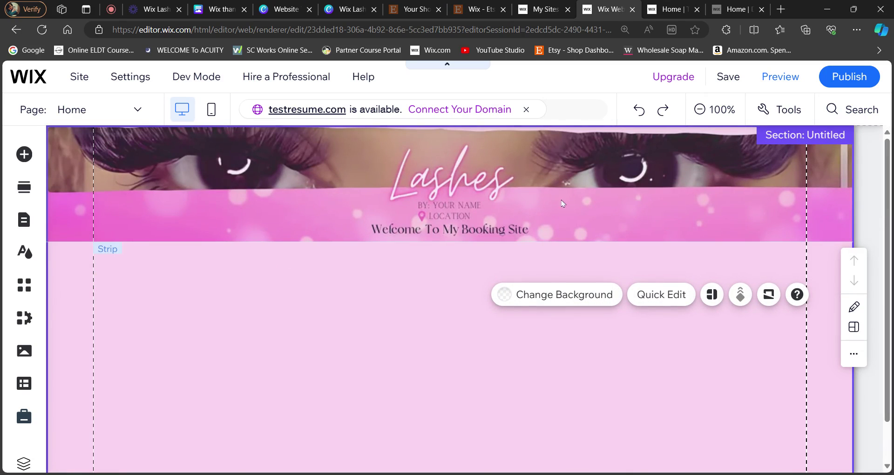
# - Save and preview the site, publish it, and reload the live page to check the shorter header strip
pyautogui.click(728, 78)
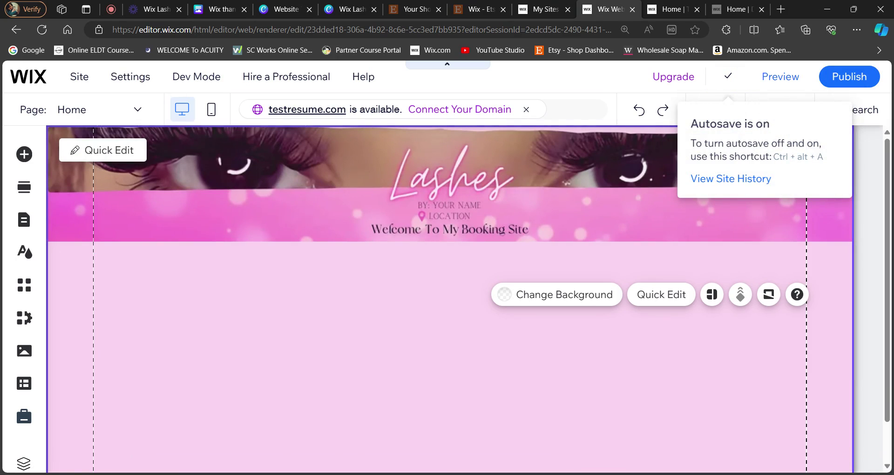
pyautogui.click(779, 78)
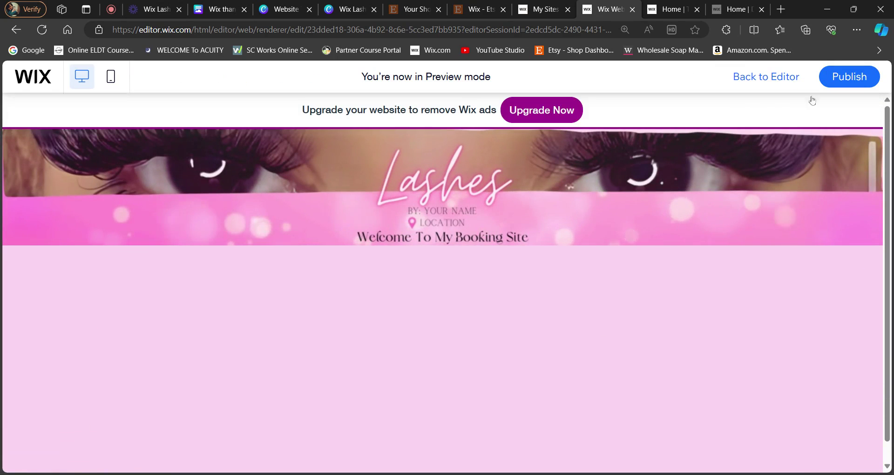
pyautogui.click(838, 87)
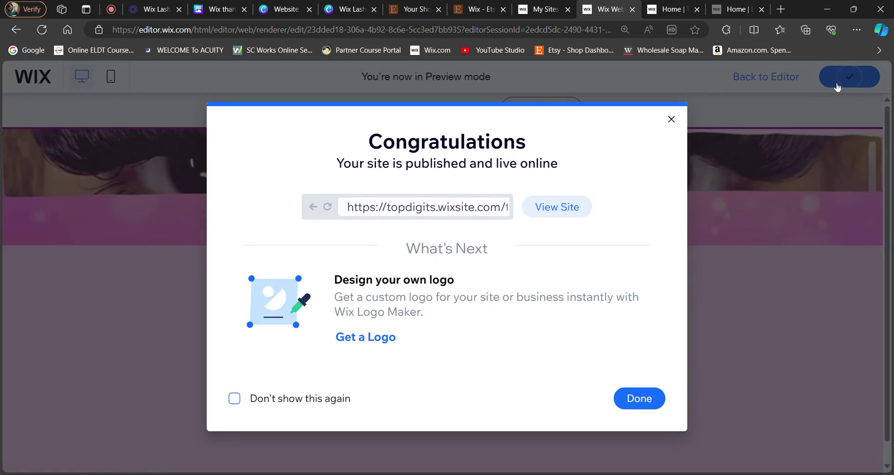
pyautogui.click(559, 206)
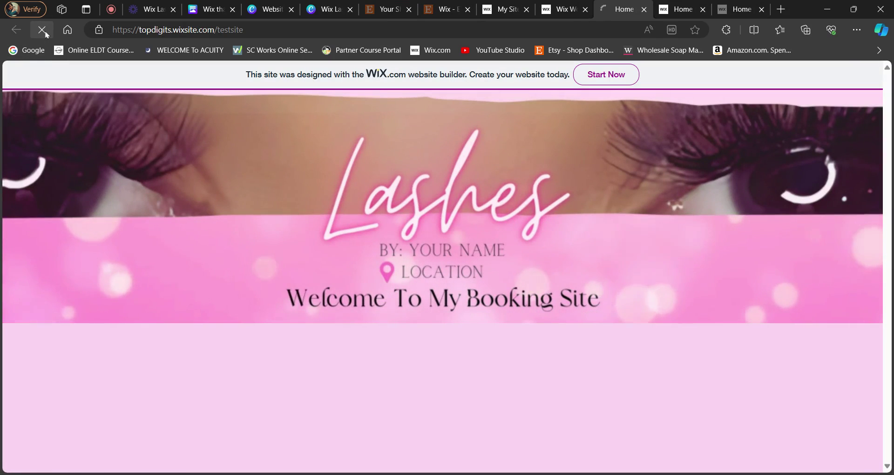
pyautogui.click(46, 33)
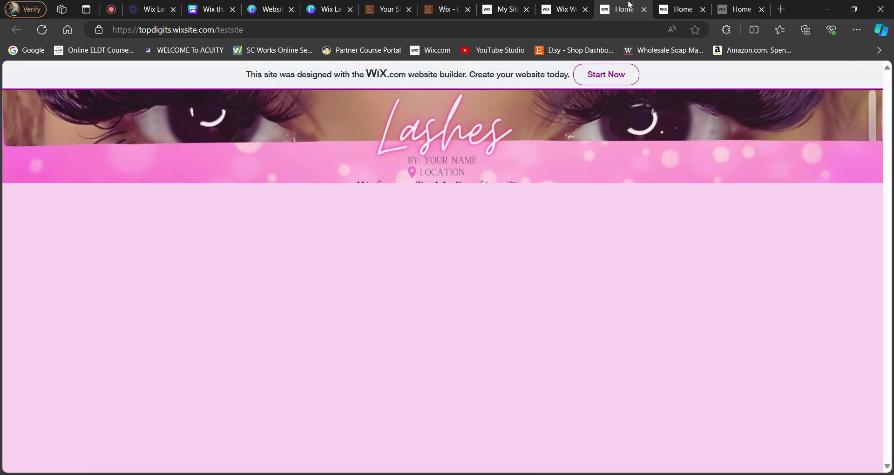
# - Close the live page and the publish confirmation and leave preview mode to return to the editor
pyautogui.click(645, 10)
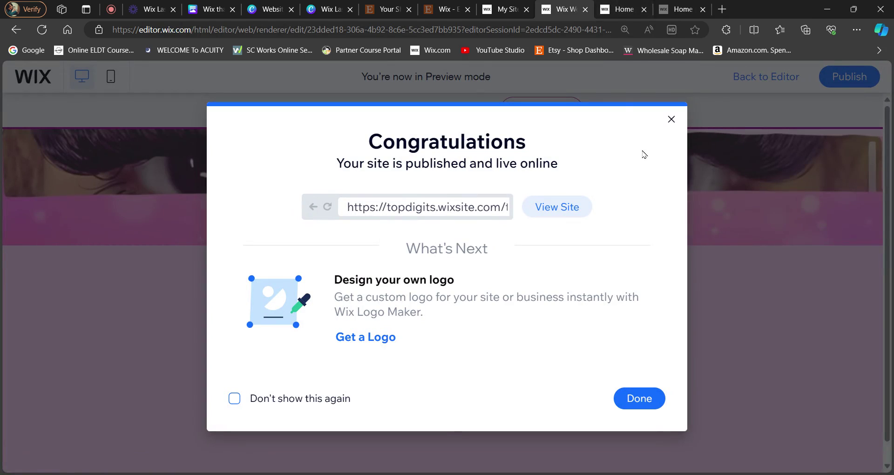
pyautogui.click(671, 120)
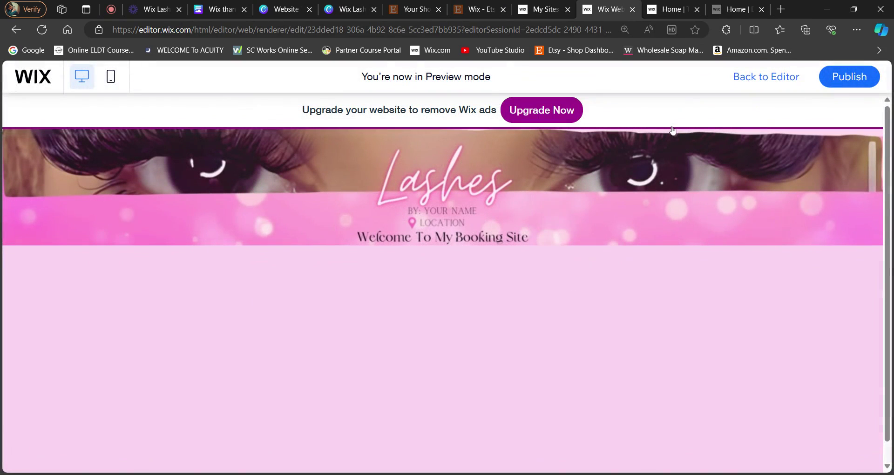
pyautogui.click(785, 82)
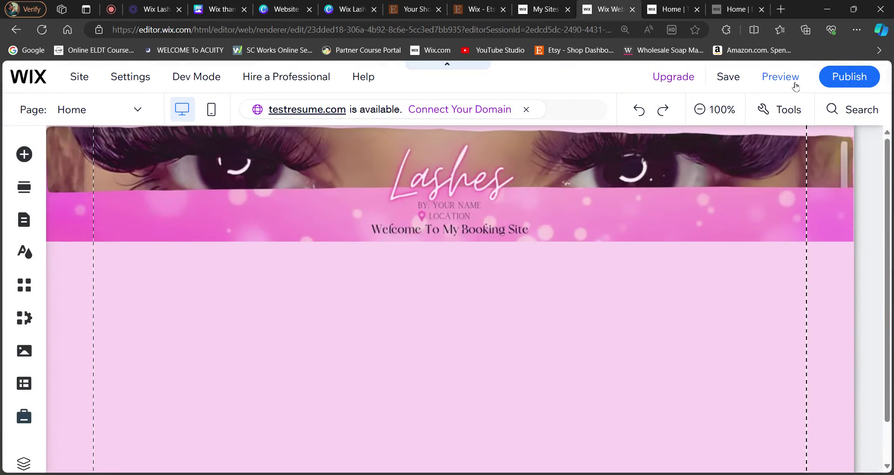
pyautogui.moveTo(851, 86)
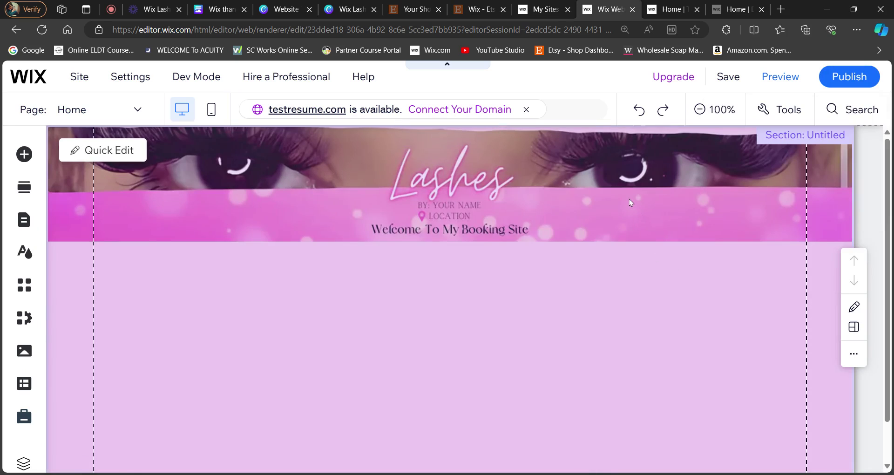
# - Set the header video strip's height back to 227 px using the editing toolbar, and hide the toolbar
pyautogui.click(630, 200)
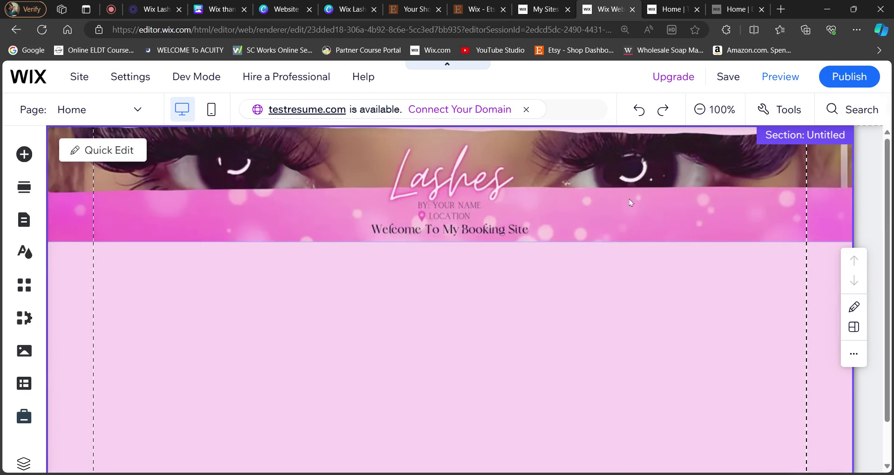
pyautogui.click(629, 199)
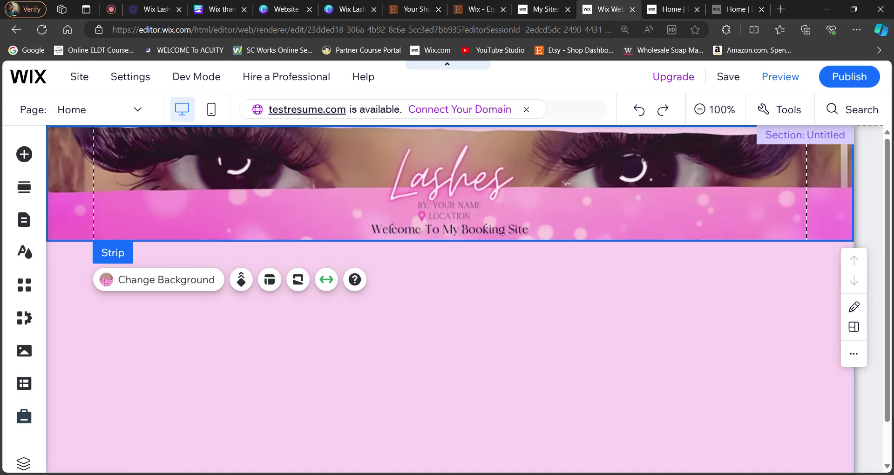
pyautogui.click(787, 114)
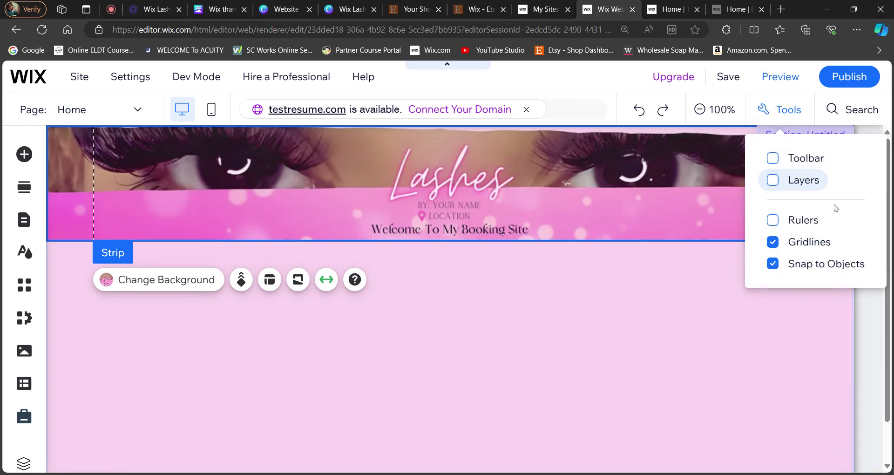
pyautogui.click(813, 162)
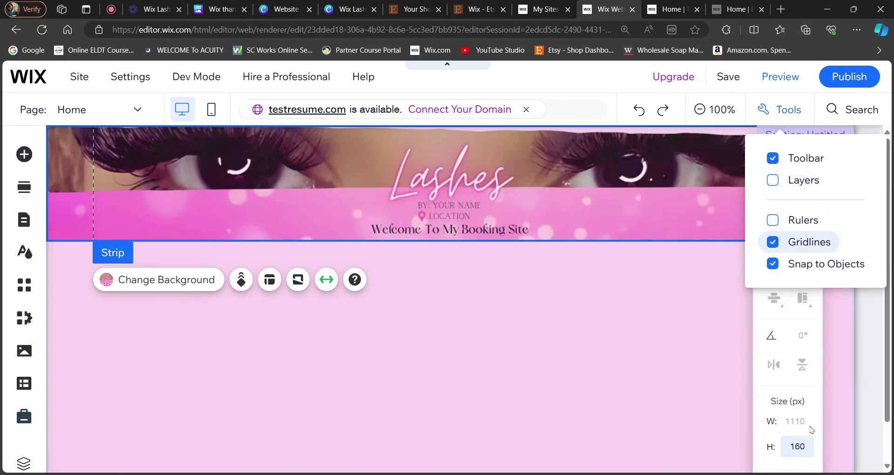
pyautogui.click(801, 446)
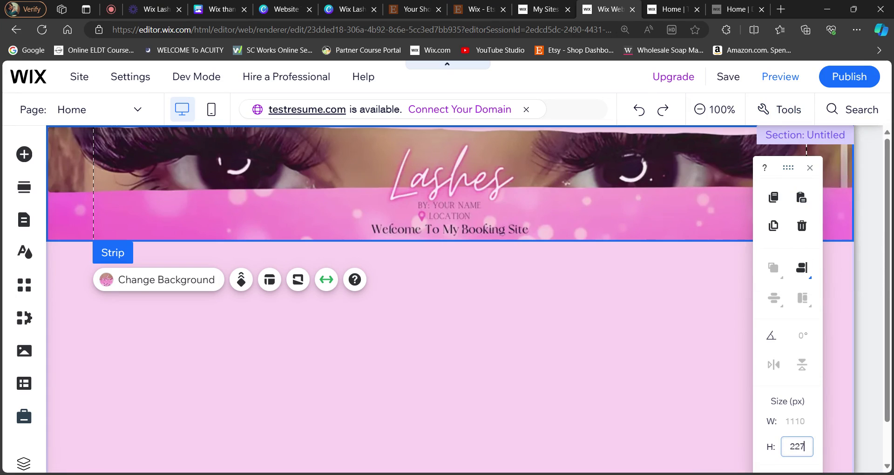
pyautogui.write('227')
pyautogui.press('Return')
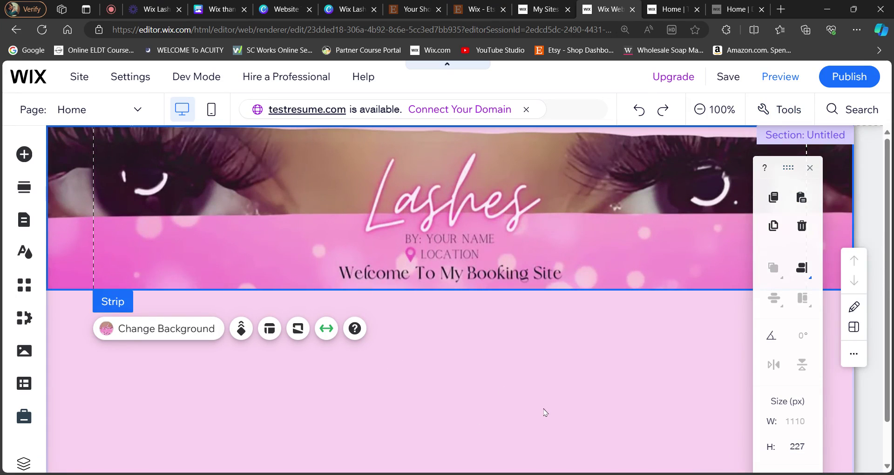
pyautogui.click(545, 412)
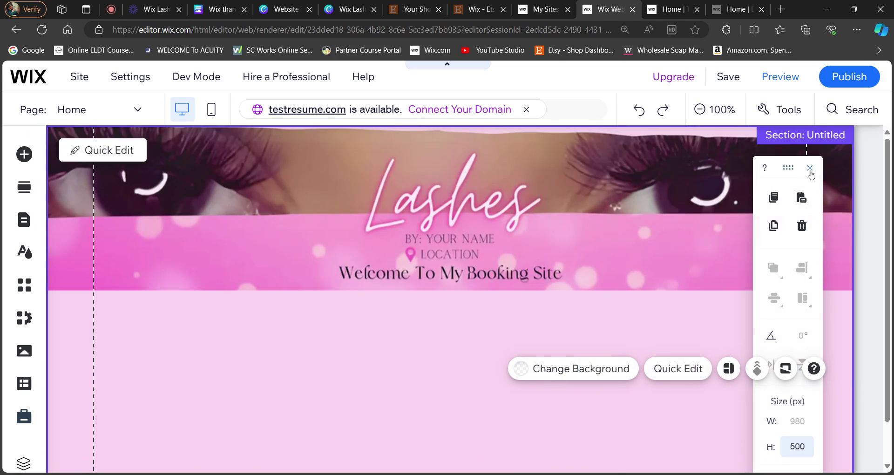
pyautogui.click(811, 169)
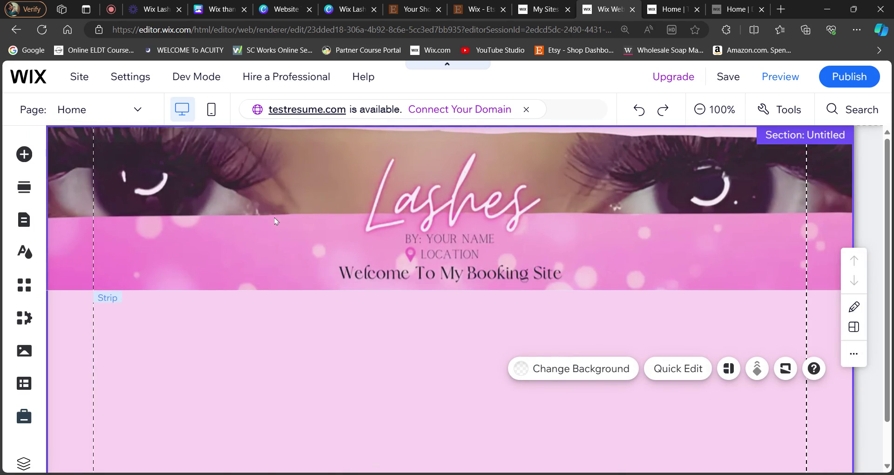
# - Save the site and preview the Home page with the resized header strip
pyautogui.click(725, 89)
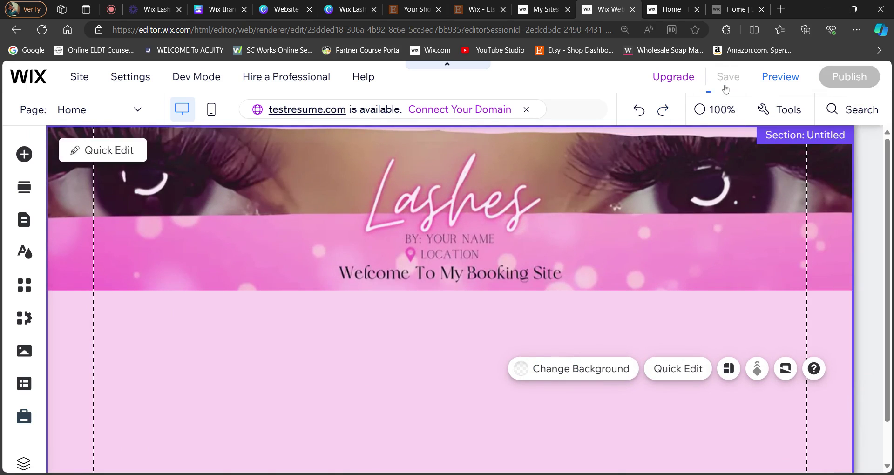
pyautogui.click(781, 81)
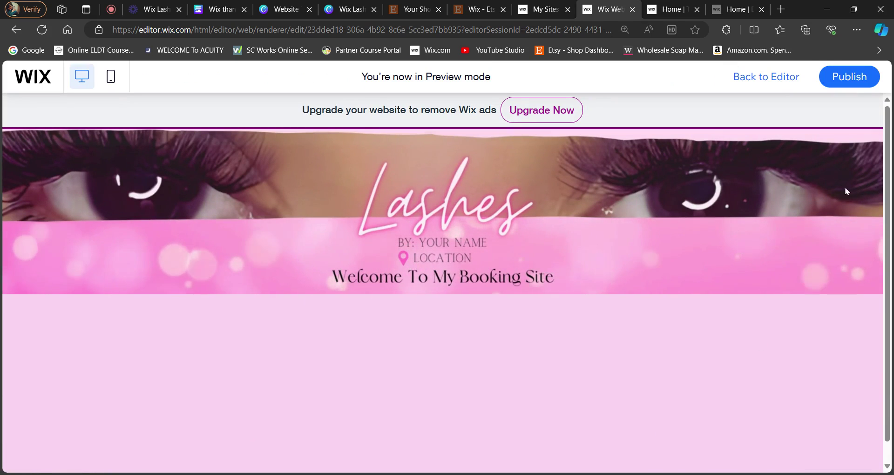
# - Publish the site and check the header strip on the reloaded live page, closing it to return to the editor
pyautogui.click(842, 82)
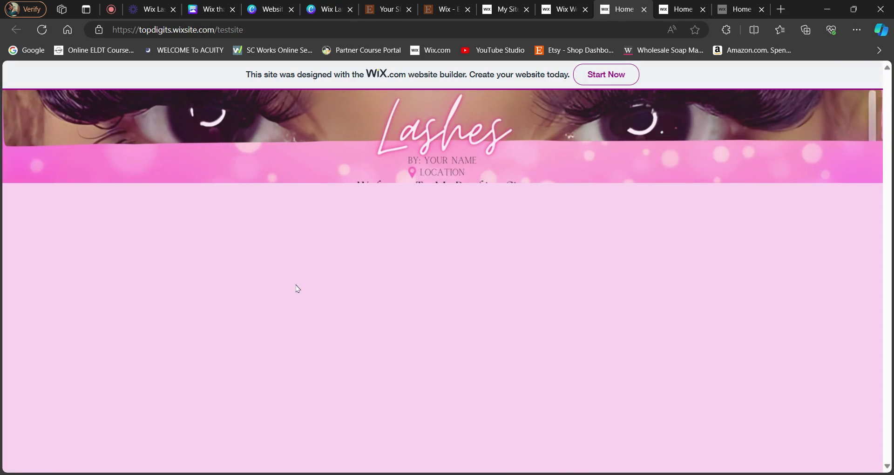
pyautogui.click(41, 30)
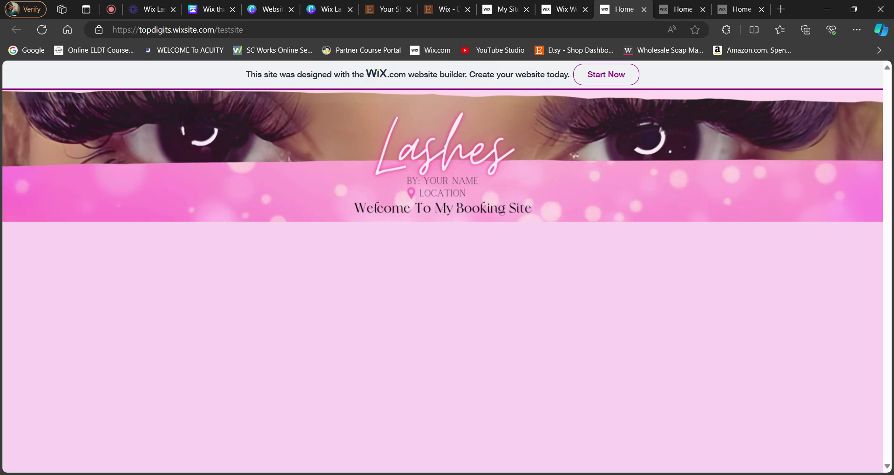
pyautogui.click(645, 10)
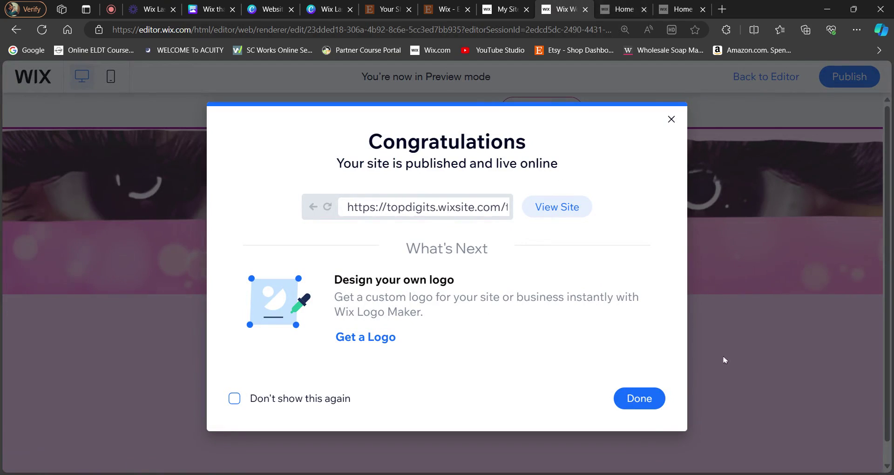
pyautogui.click(644, 403)
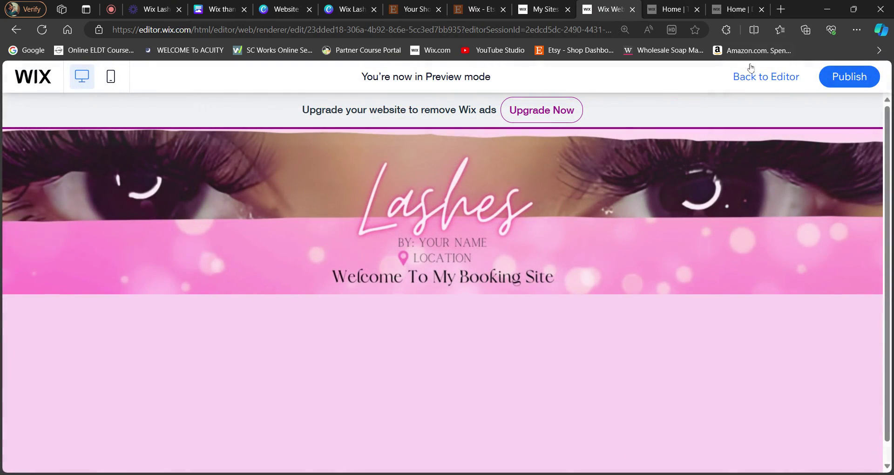
pyautogui.click(757, 77)
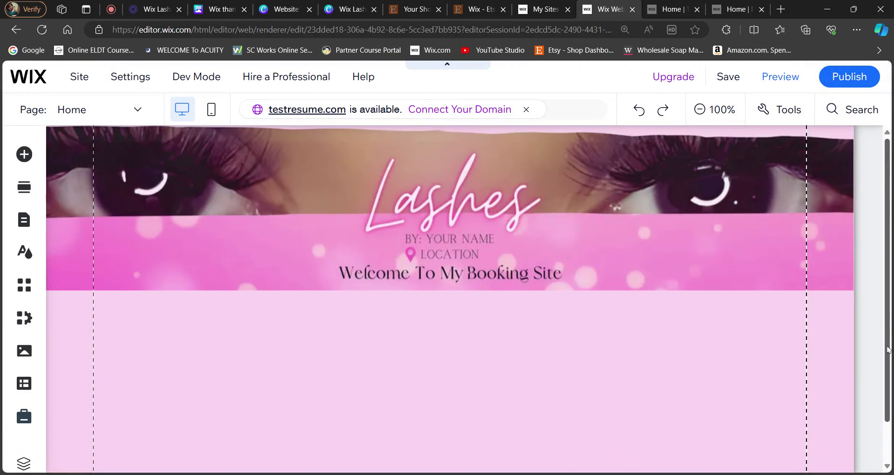
# - Show the editing toolbar for the empty section below the header strip, remove that section, and hide the toolbar
pyautogui.moveTo(888, 350); pyautogui.dragTo(892, 435)
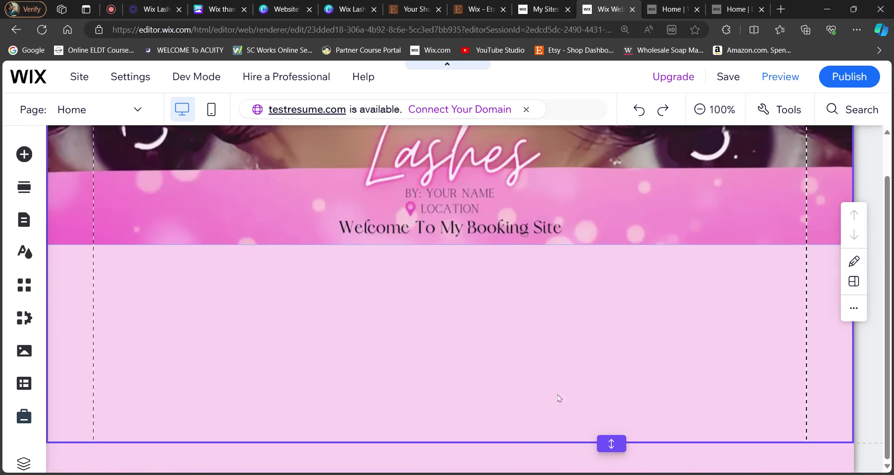
pyautogui.click(575, 409)
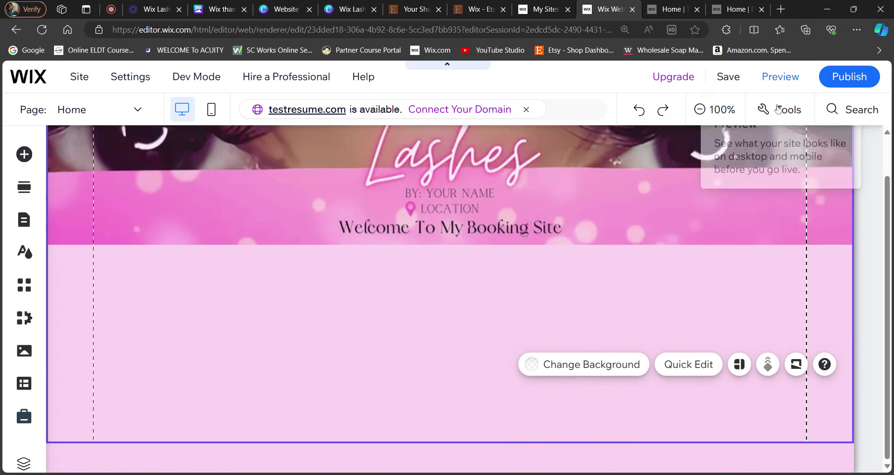
pyautogui.click(806, 111)
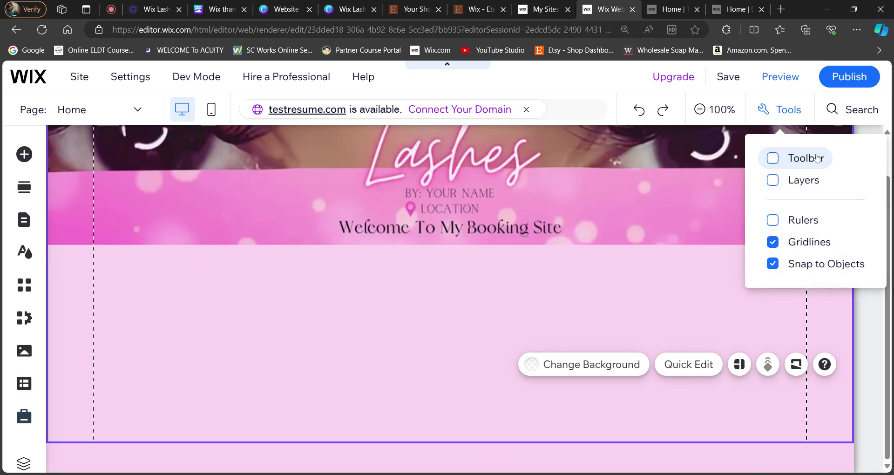
pyautogui.click(801, 158)
pyautogui.click(808, 454)
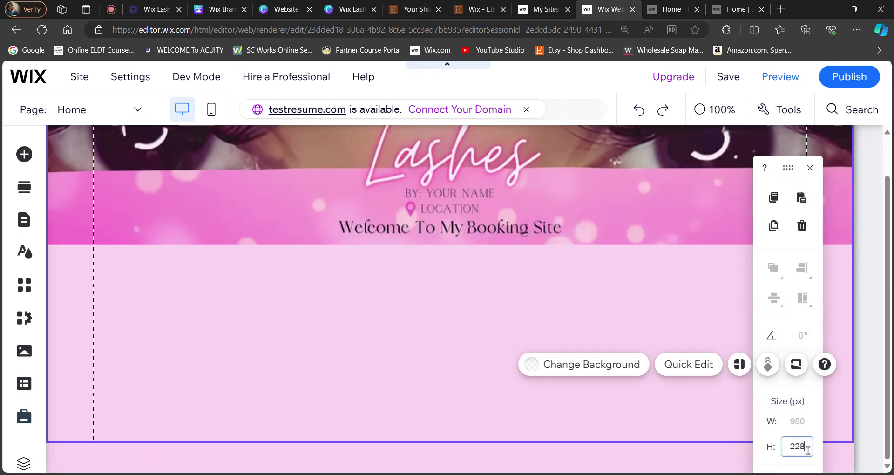
pyautogui.press('Return')
pyautogui.click(535, 418)
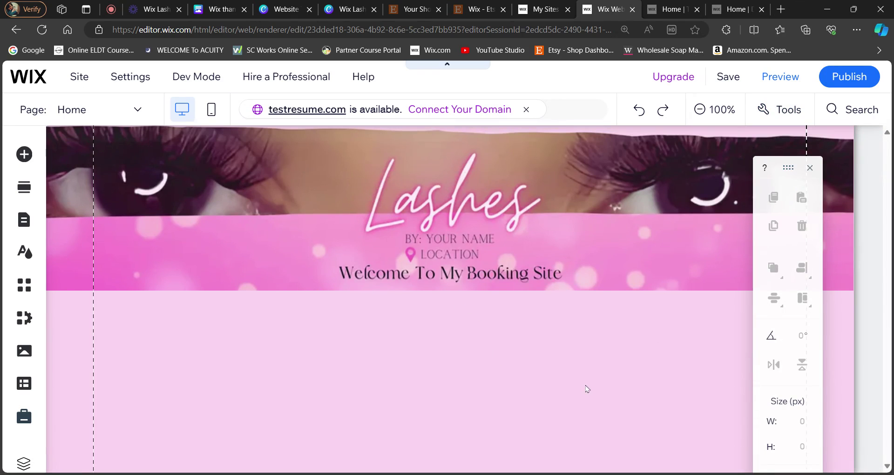
pyautogui.click(810, 168)
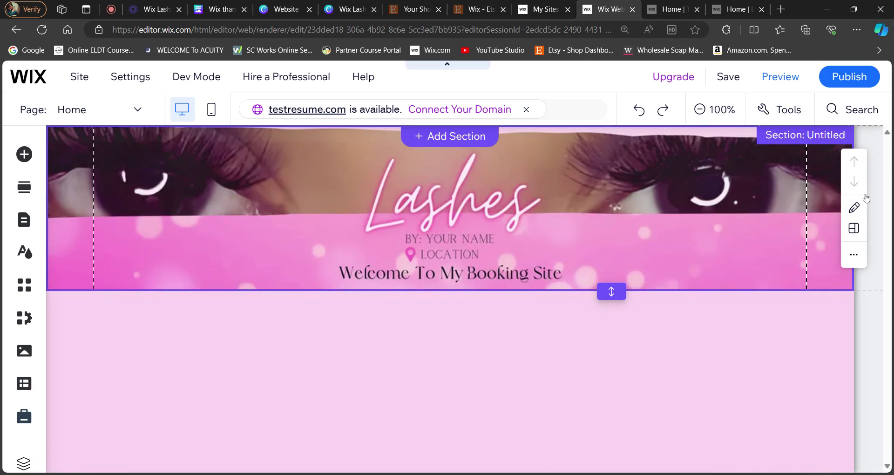
# - Duplicate the header section and set the copied strip's background to the Wix Lash Template contacts-and-hours video from the site files
pyautogui.click(858, 254)
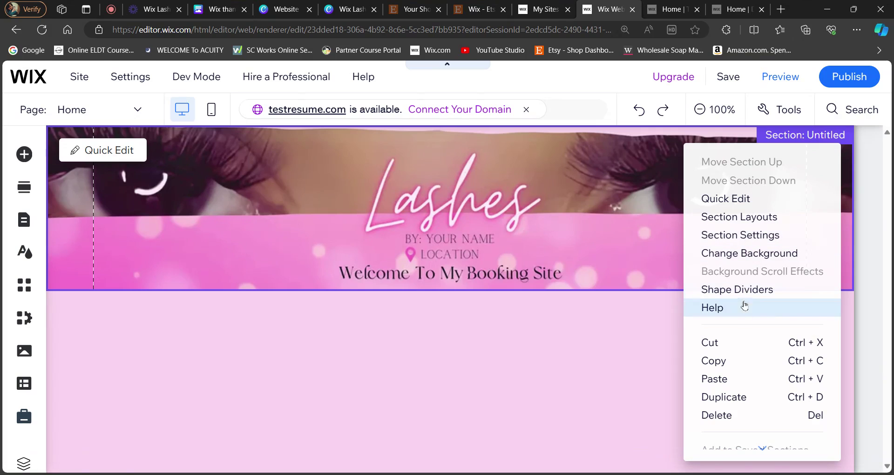
pyautogui.click(738, 397)
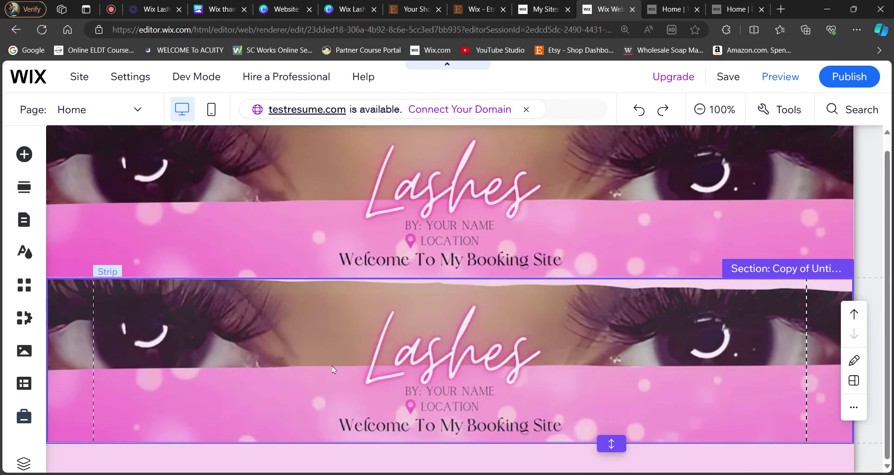
pyautogui.click(344, 366)
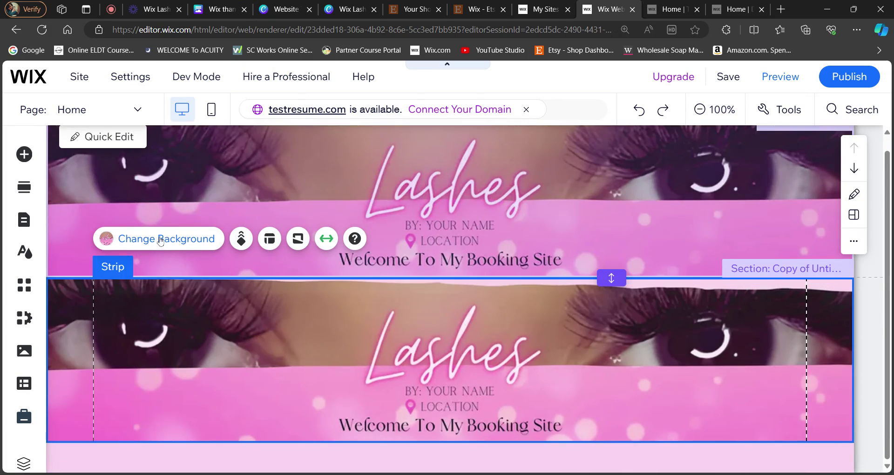
pyautogui.click(159, 239)
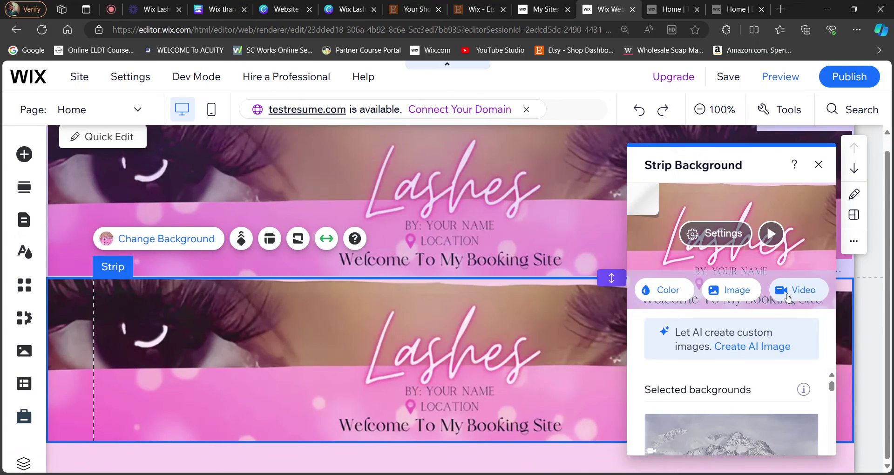
pyautogui.click(788, 296)
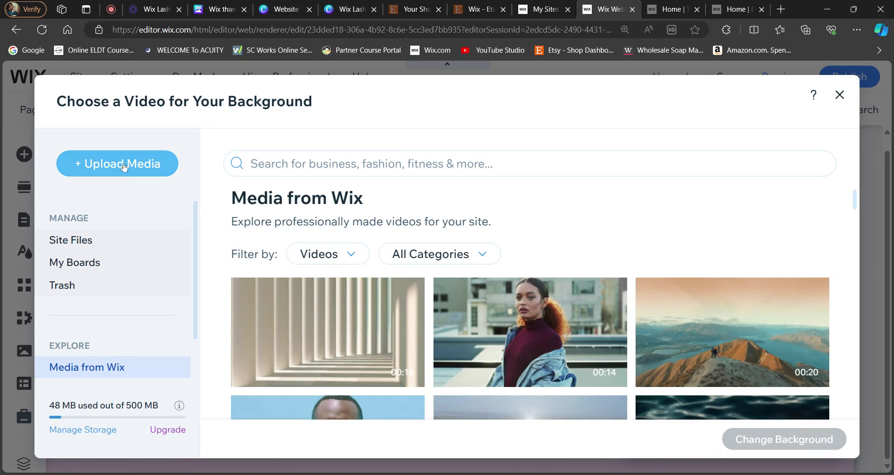
pyautogui.click(92, 241)
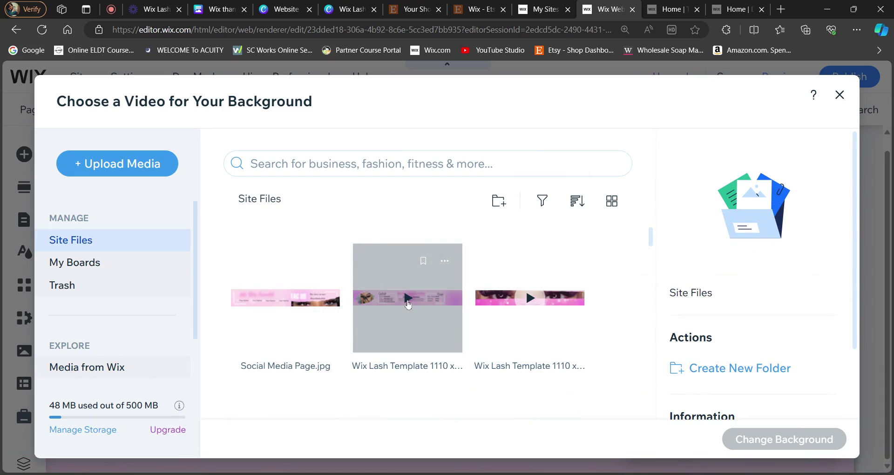
pyautogui.click(414, 304)
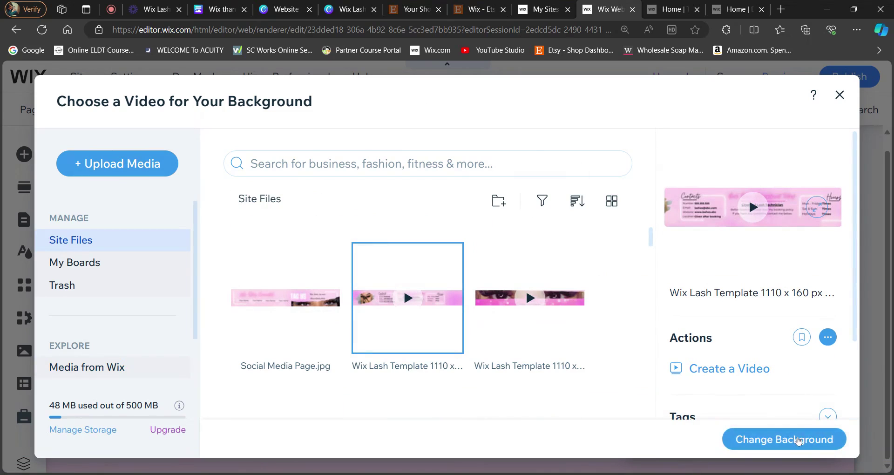
pyautogui.click(798, 441)
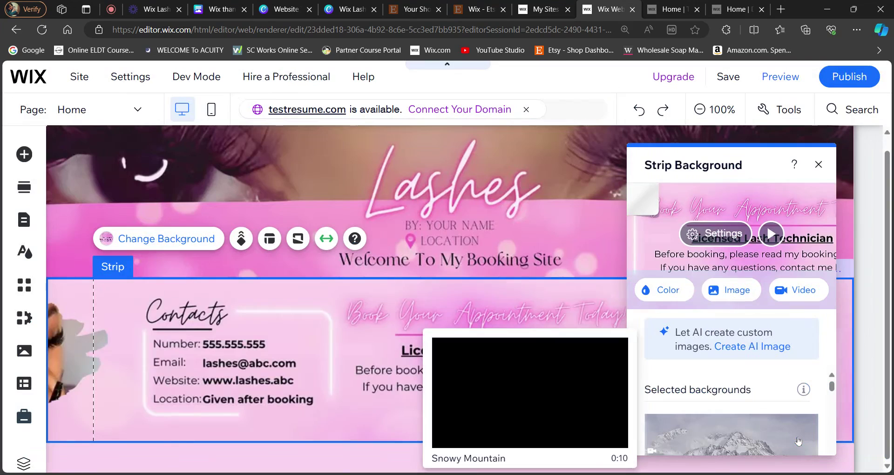
pyautogui.click(818, 165)
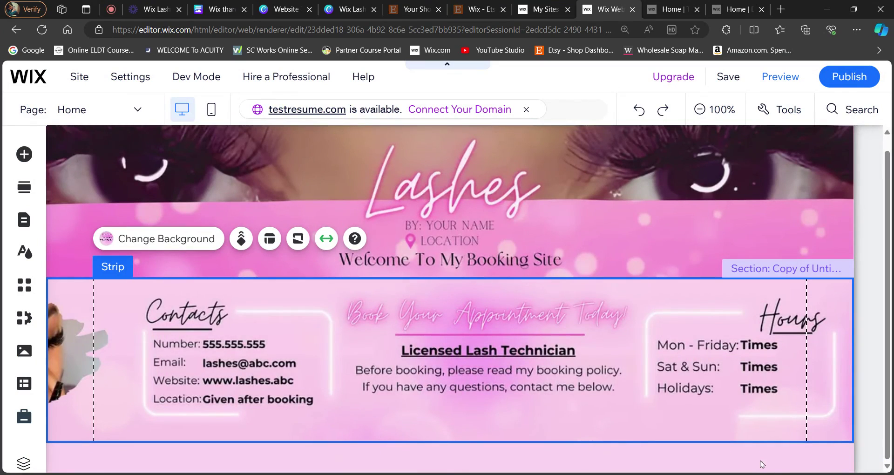
pyautogui.press('Escape')
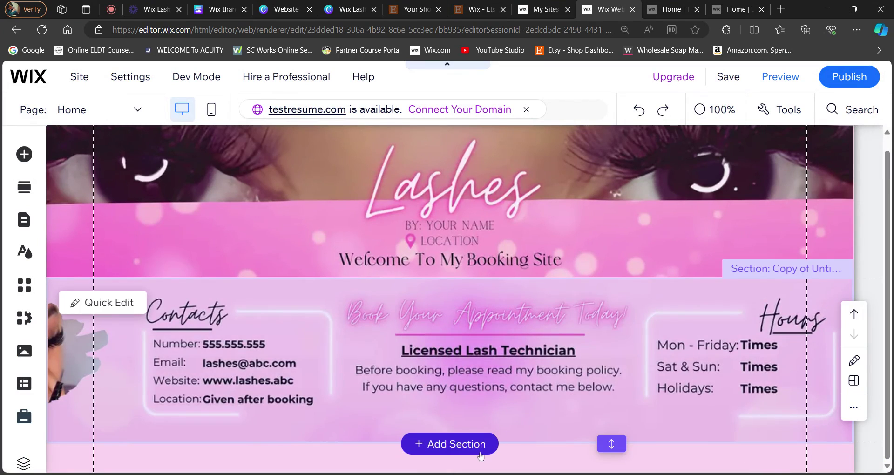
# - Add a blank section below the contacts strip and place a black Classic strip flush with the section's upper edge
pyautogui.click(467, 445)
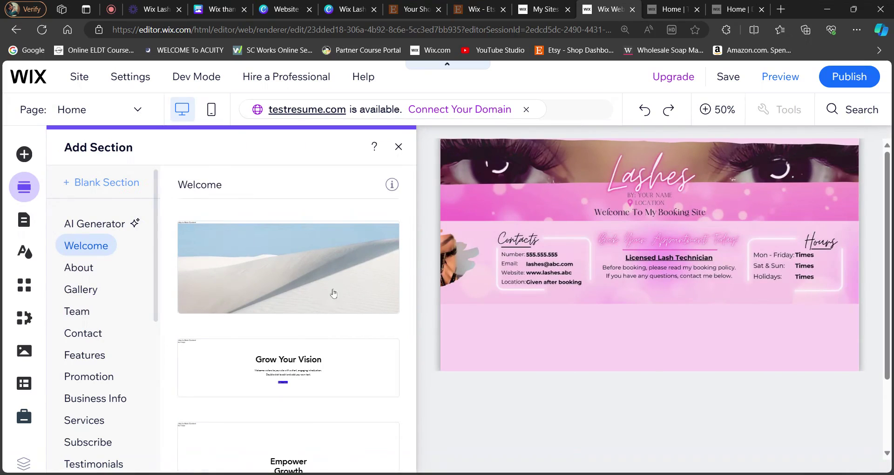
pyautogui.click(511, 339)
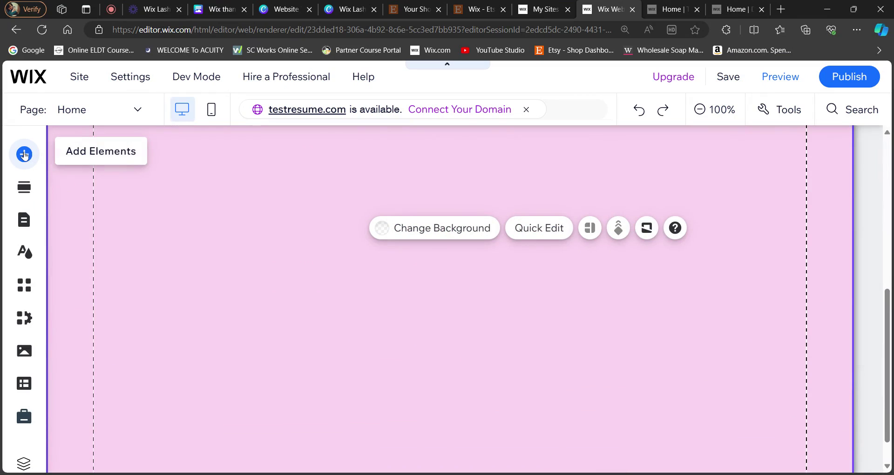
pyautogui.click(25, 154)
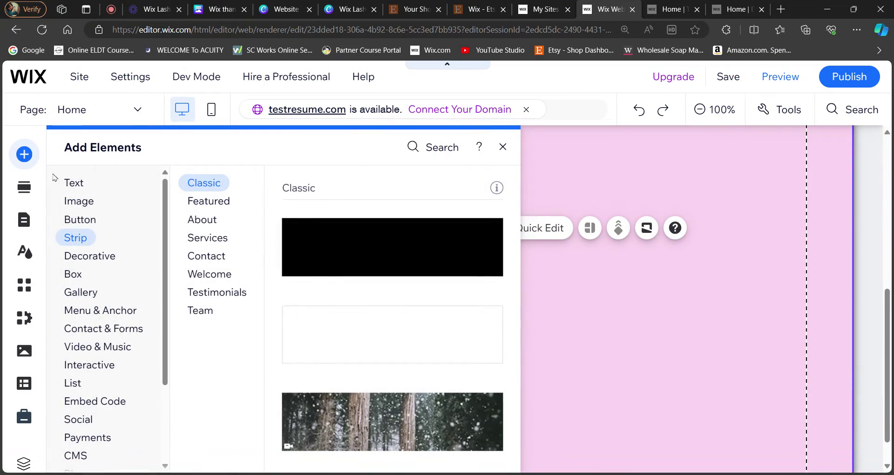
pyautogui.click(72, 252)
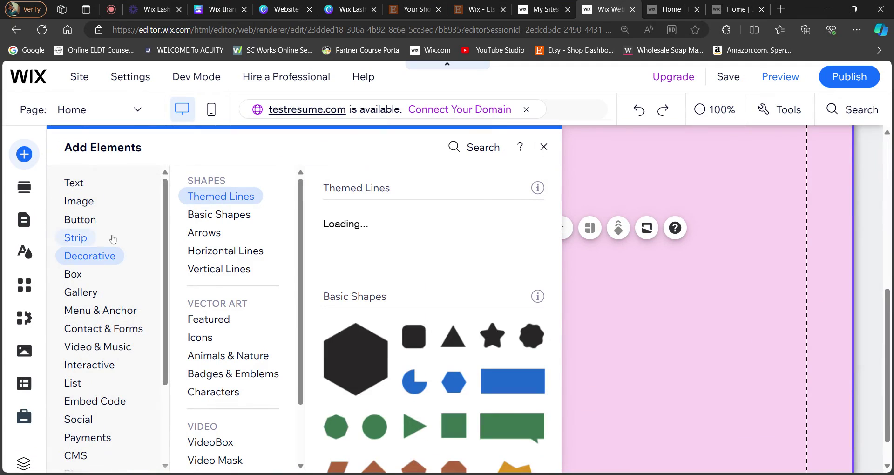
pyautogui.click(75, 239)
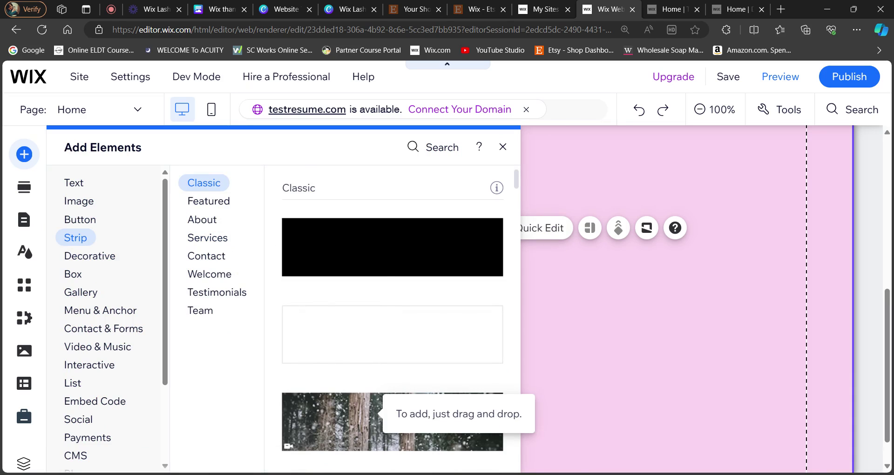
pyautogui.click(367, 252)
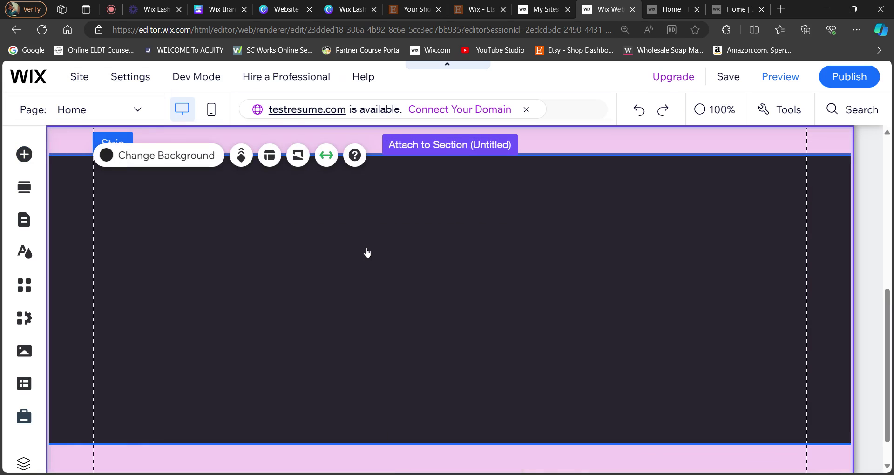
pyautogui.click(888, 133)
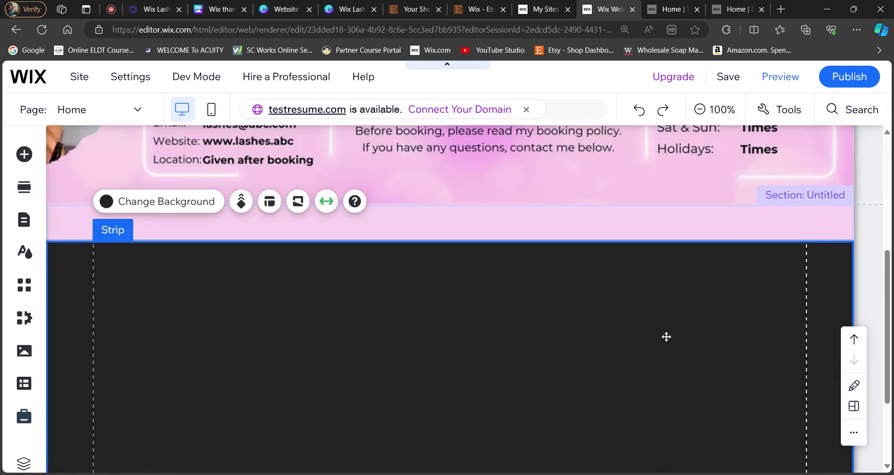
pyautogui.moveTo(664, 335); pyautogui.dragTo(658, 310)
# - Set the black strip's background to the first Customer Check list page.jpg image from the site files
pyautogui.click(354, 301)
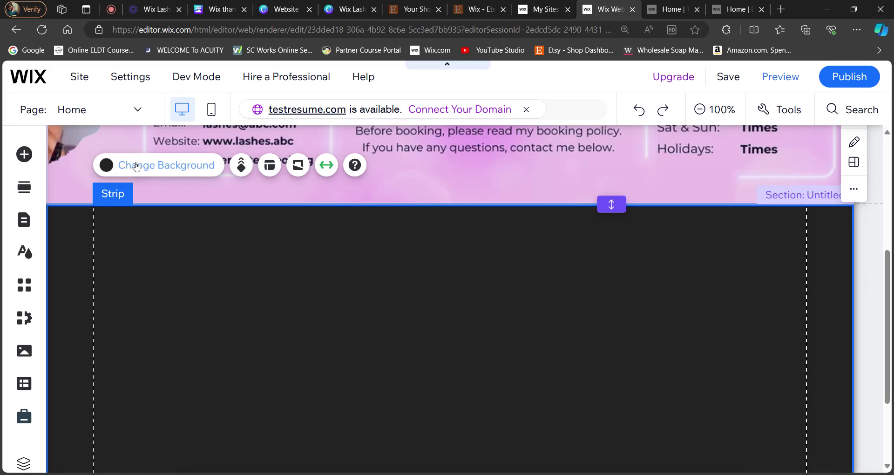
pyautogui.click(136, 166)
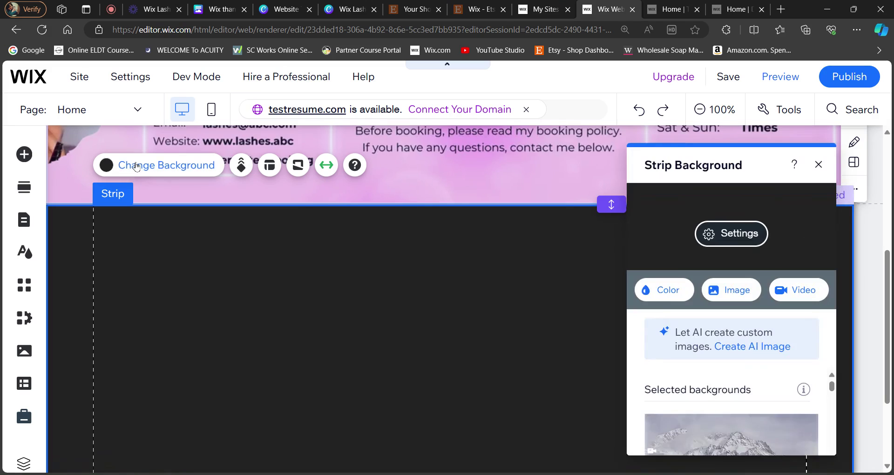
pyautogui.click(726, 292)
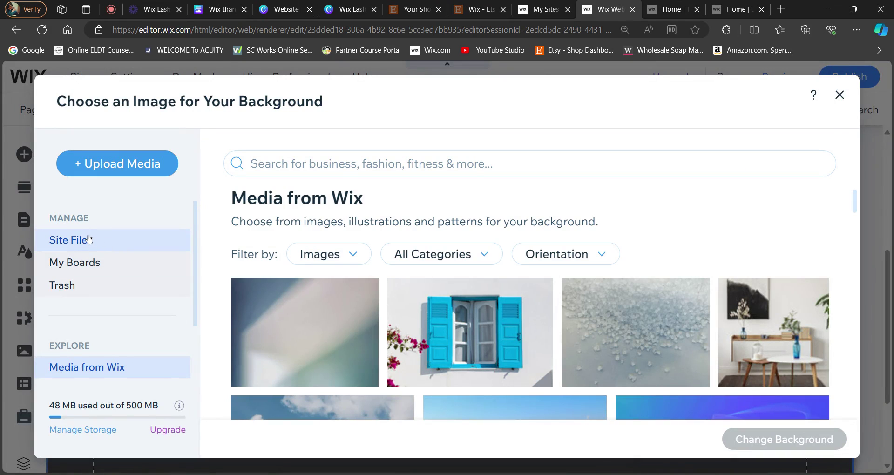
pyautogui.click(89, 239)
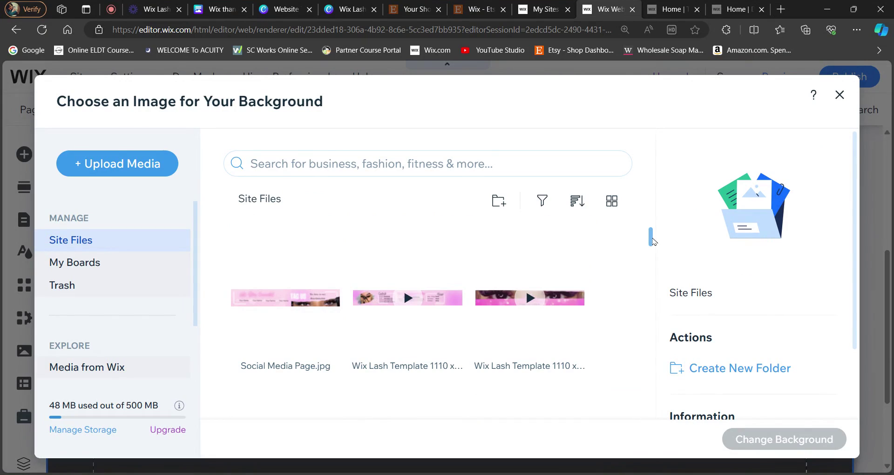
pyautogui.moveTo(652, 241); pyautogui.dragTo(655, 259)
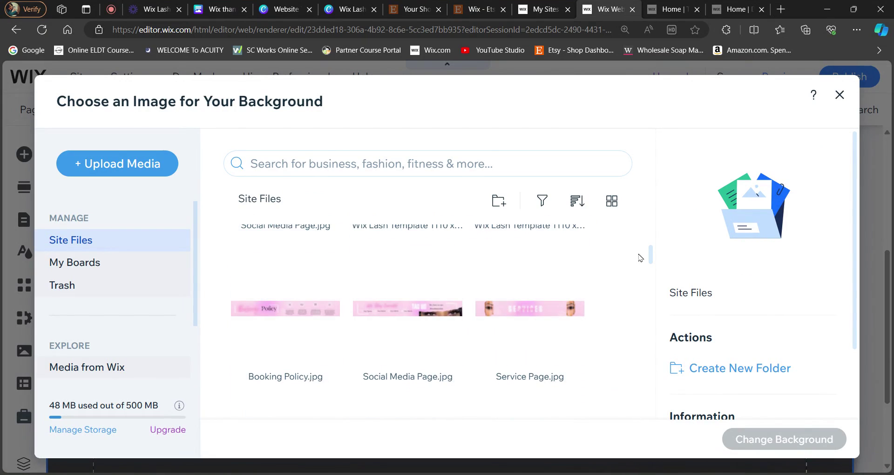
pyautogui.moveTo(651, 259); pyautogui.dragTo(651, 279)
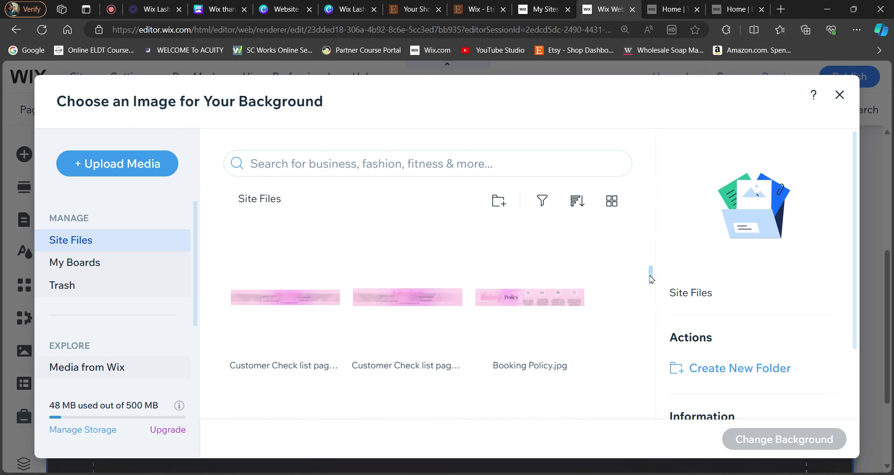
pyautogui.click(263, 320)
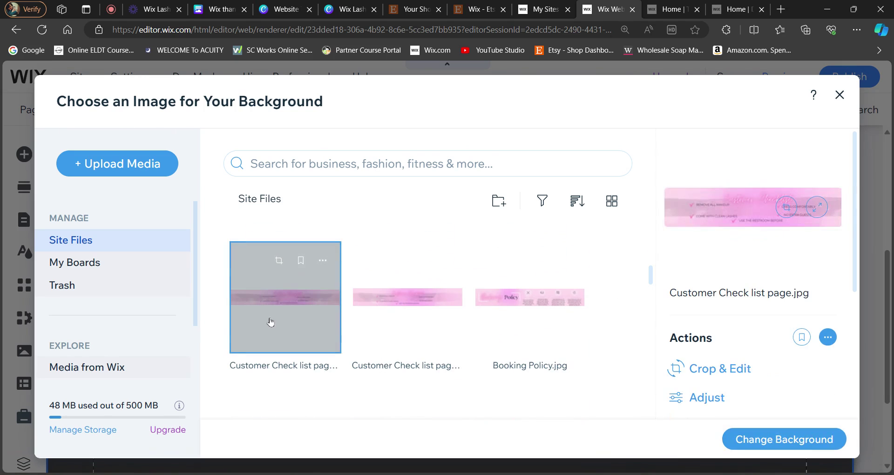
pyautogui.click(812, 429)
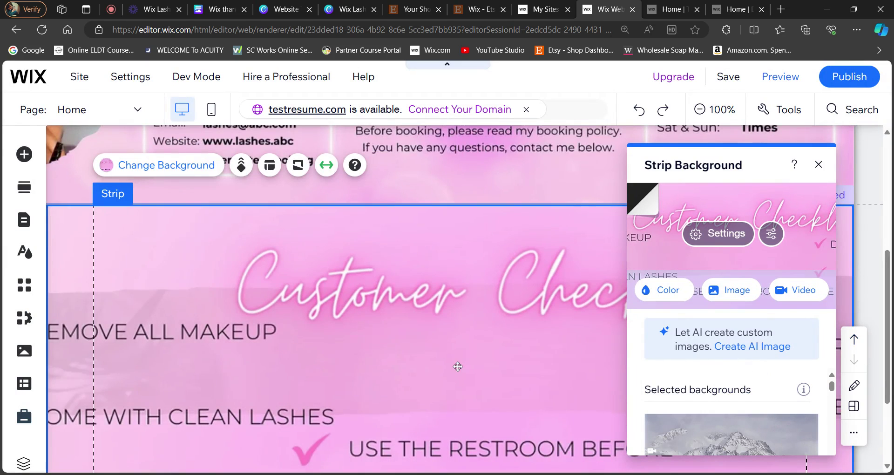
pyautogui.click(818, 165)
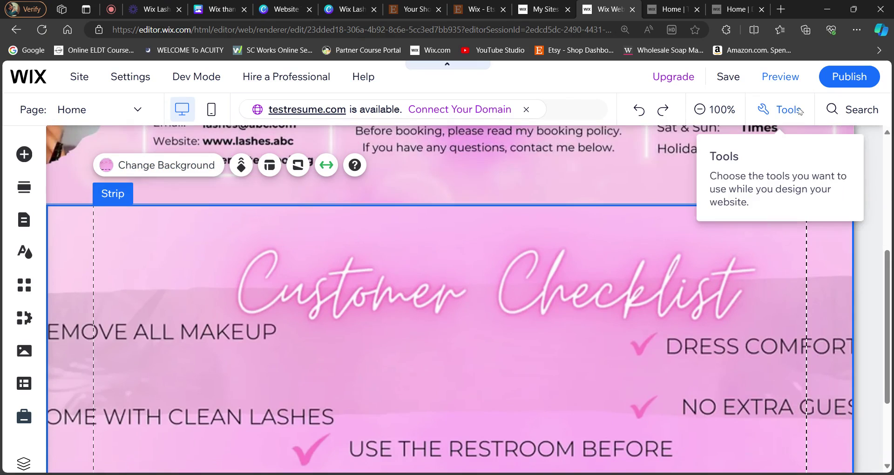
# - Set the Customer Checklist strip's height to 227 px and its section's height to 228 px using the editing toolbar
pyautogui.click(781, 114)
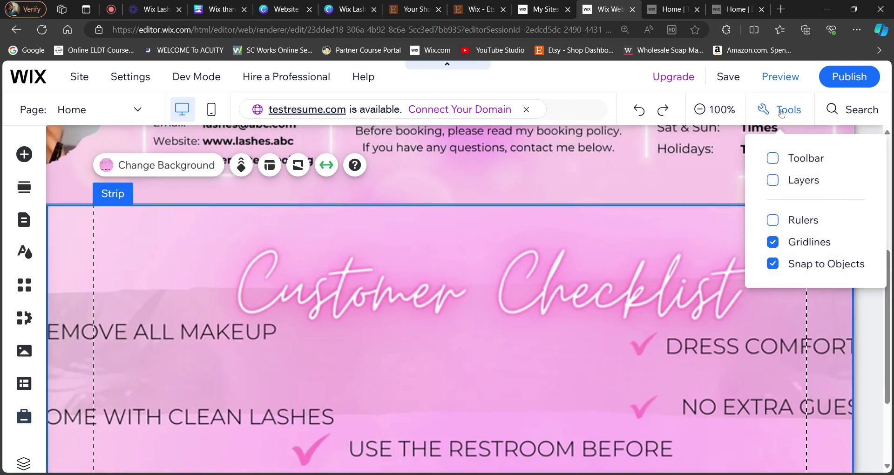
pyautogui.click(799, 158)
pyautogui.click(798, 447)
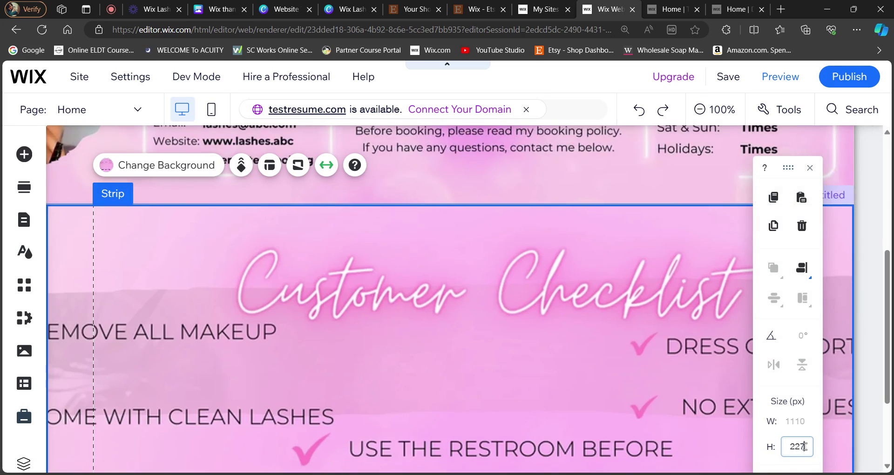
pyautogui.hotkey('ctrl', 'z')
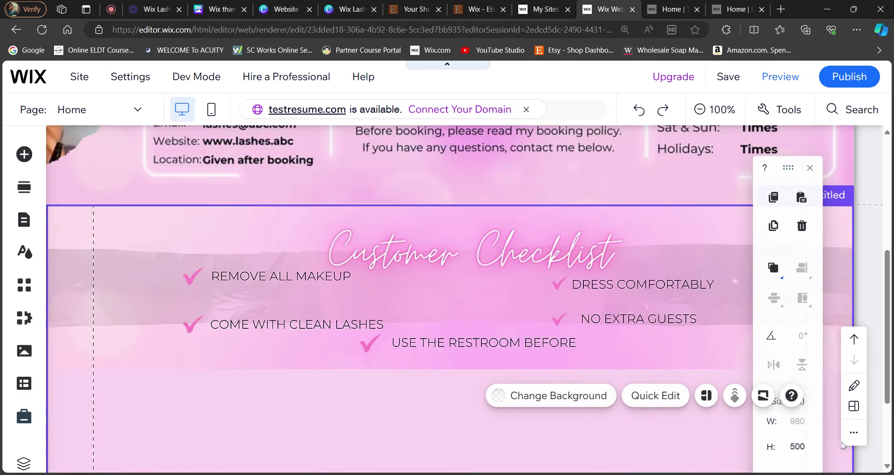
pyautogui.scroll(-3, 887, 467)
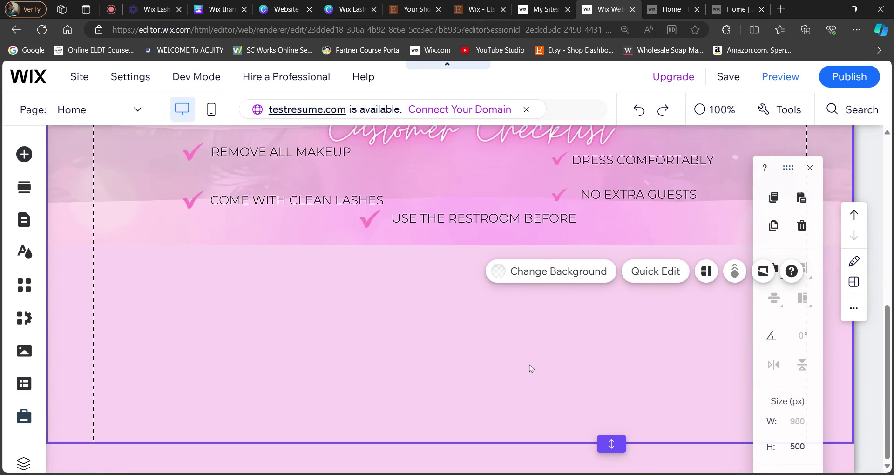
pyautogui.click(798, 447)
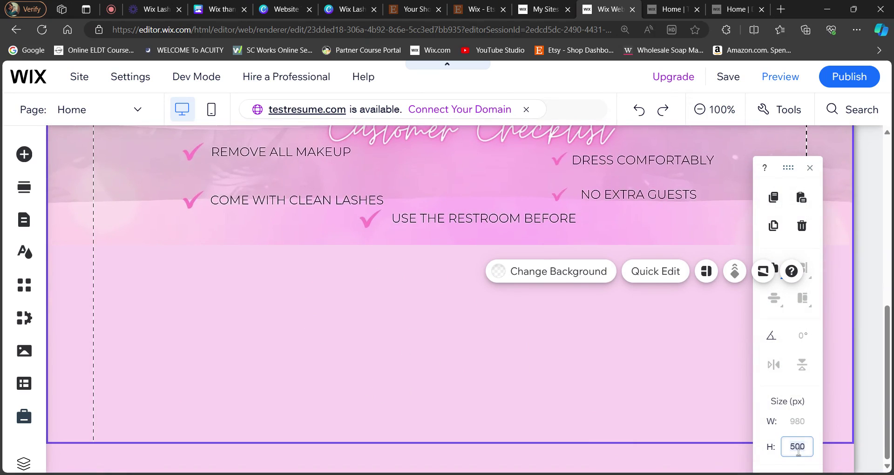
pyautogui.press('Return')
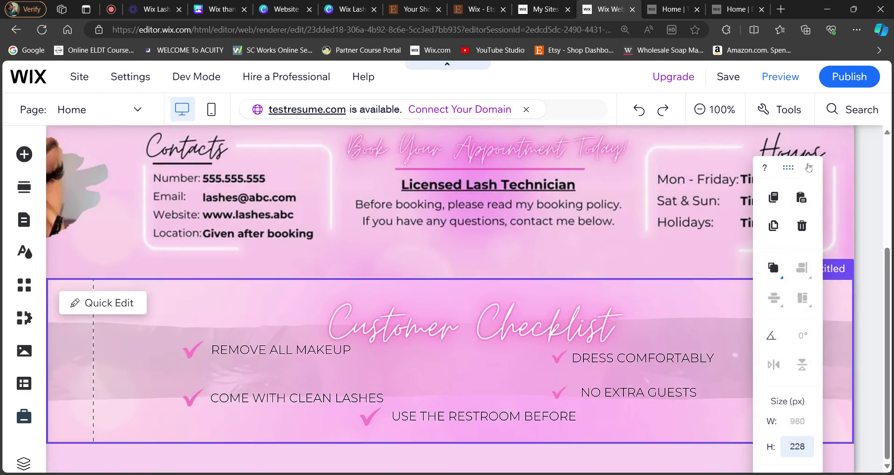
pyautogui.click(809, 168)
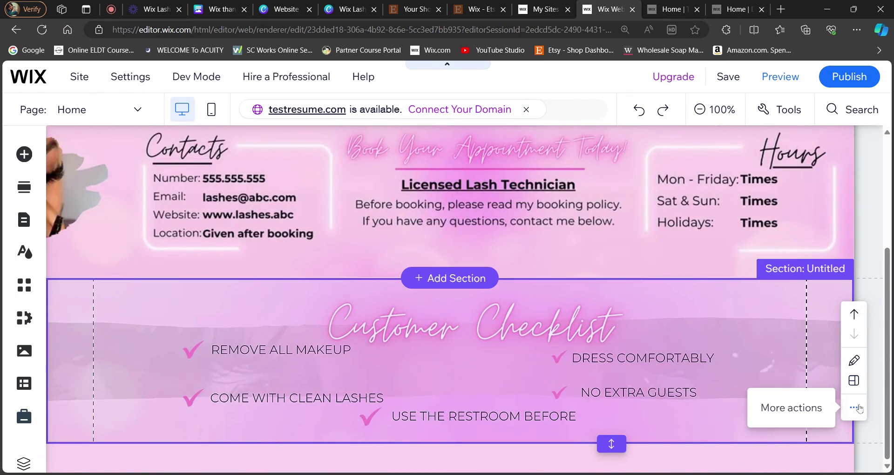
# - Duplicate the Customer Checklist section and set the copied strip's background to Booking Policy.jpg from the site files
pyautogui.click(854, 407)
pyautogui.click(802, 405)
pyautogui.click(303, 339)
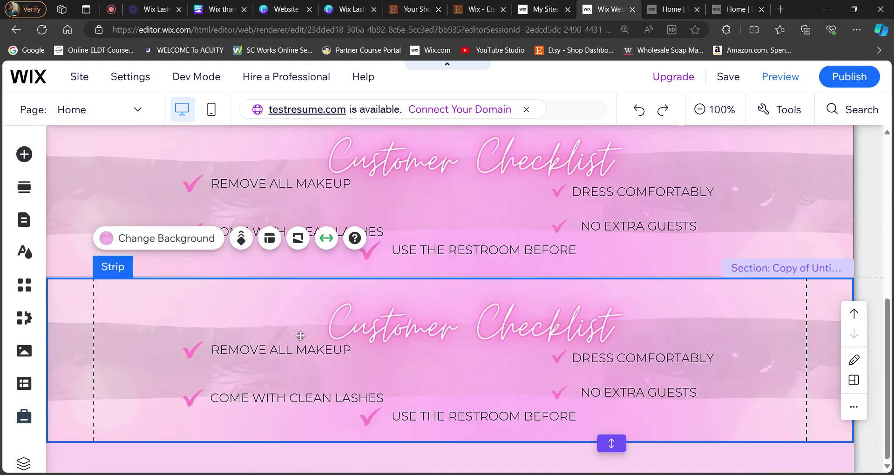
pyautogui.click(194, 241)
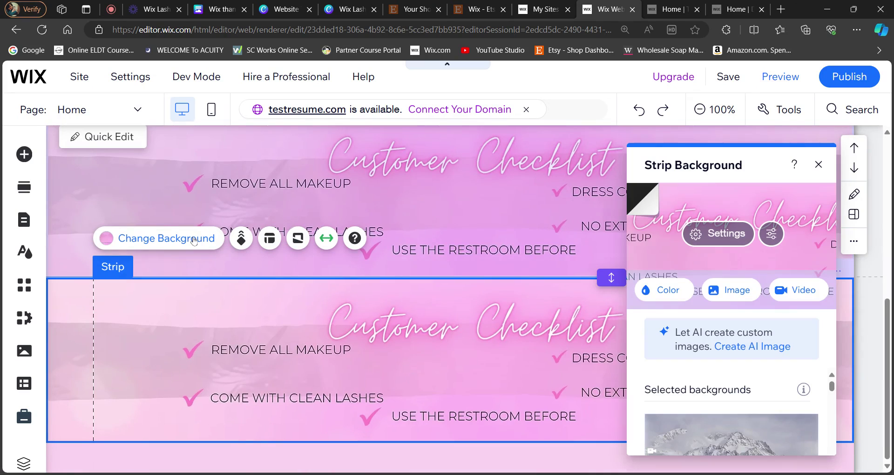
pyautogui.click(738, 291)
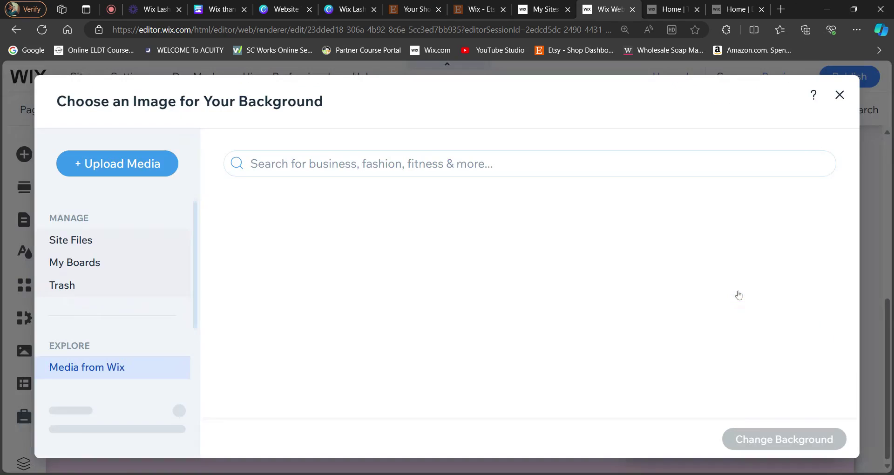
pyautogui.click(94, 239)
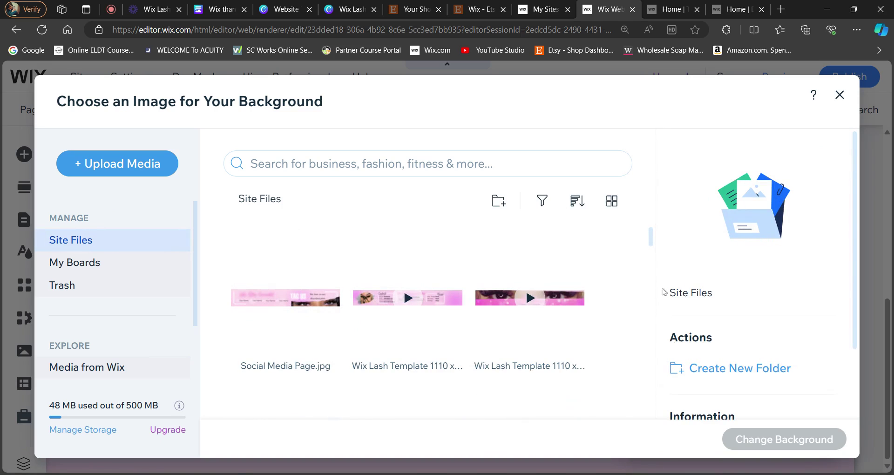
pyautogui.moveTo(651, 239); pyautogui.dragTo(653, 250)
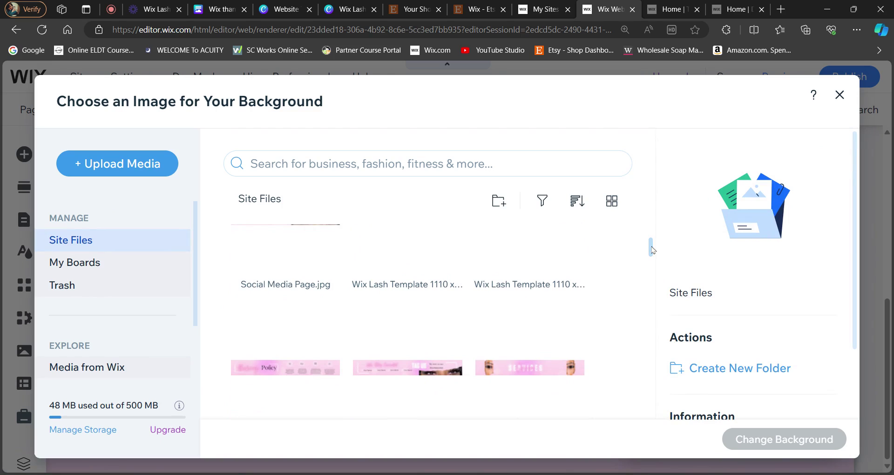
pyautogui.click(285, 368)
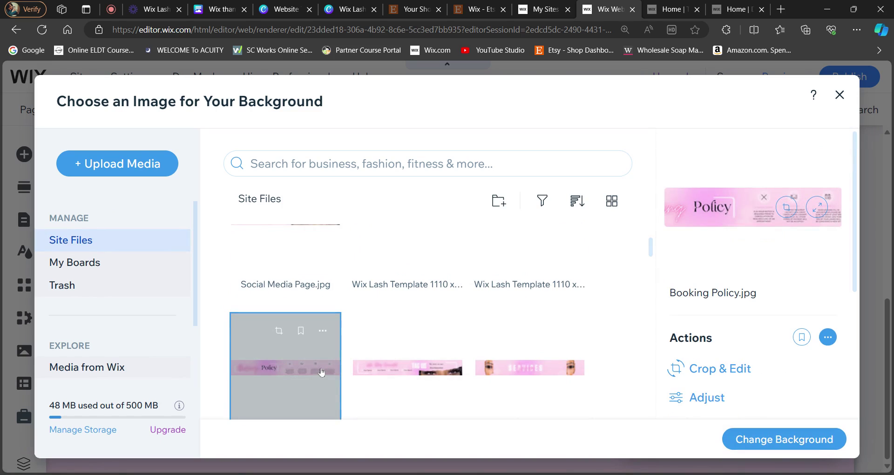
pyautogui.click(745, 438)
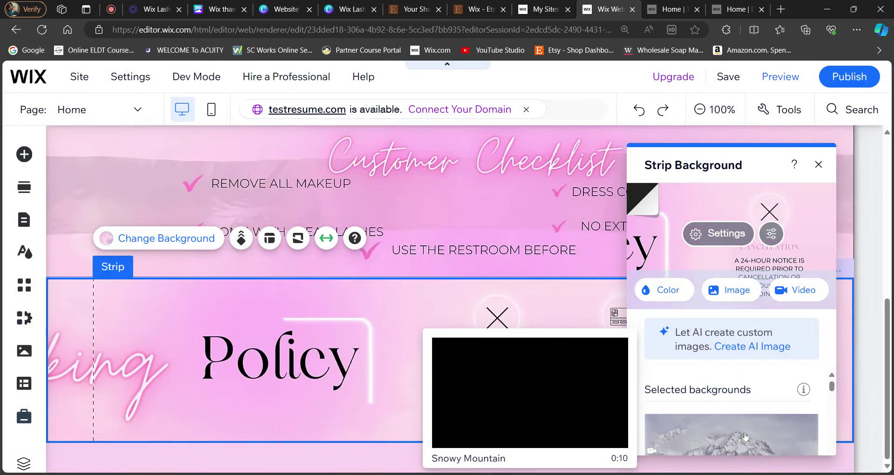
pyautogui.click(818, 164)
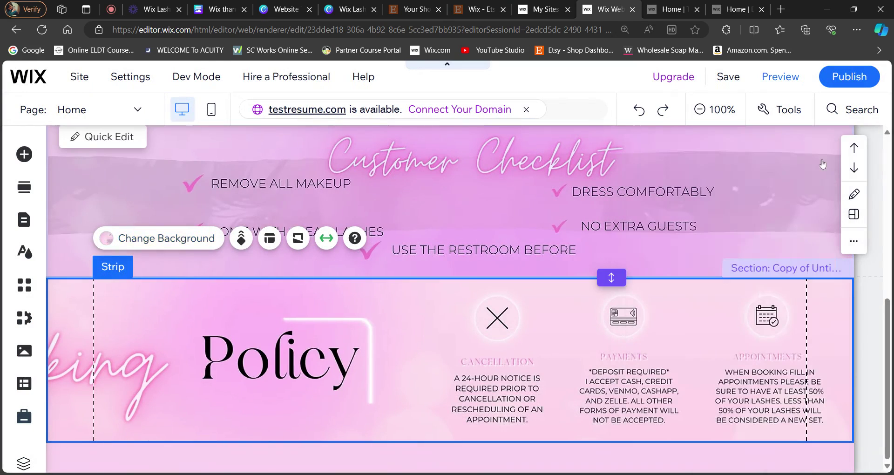
# - Duplicate the booking policy section and set the copied strip's background to Service Page.jpg from the site files
pyautogui.click(877, 341)
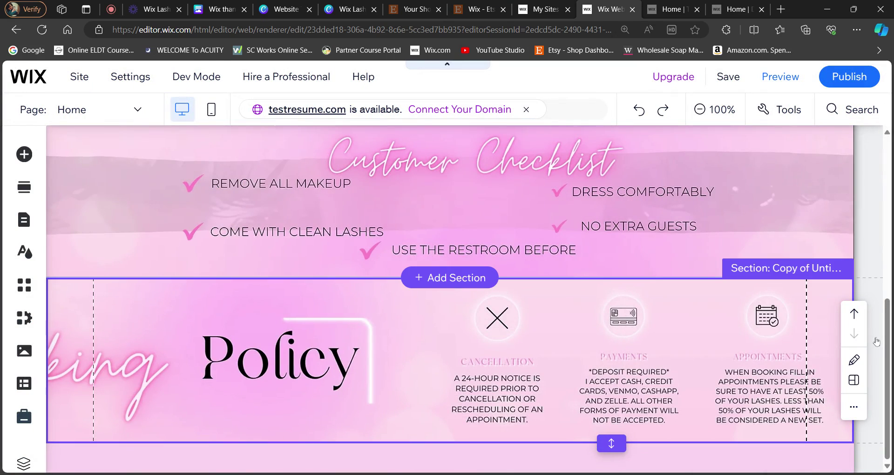
pyautogui.hotkey('ctrl', 'd')
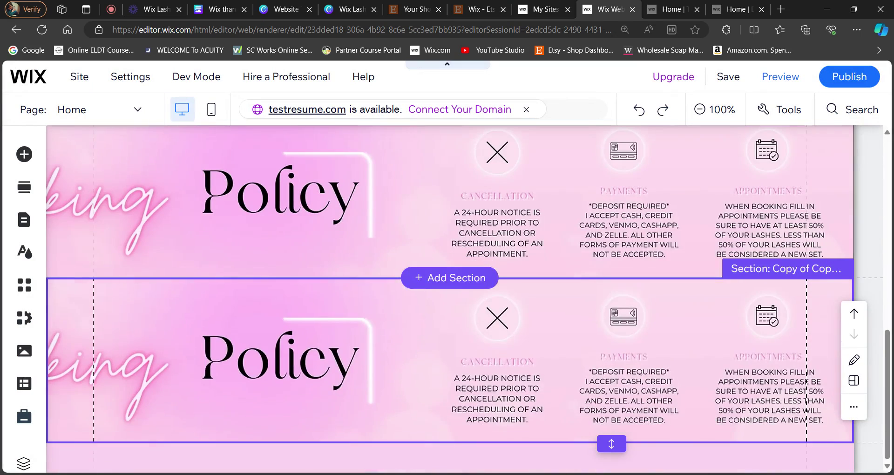
pyautogui.click(559, 351)
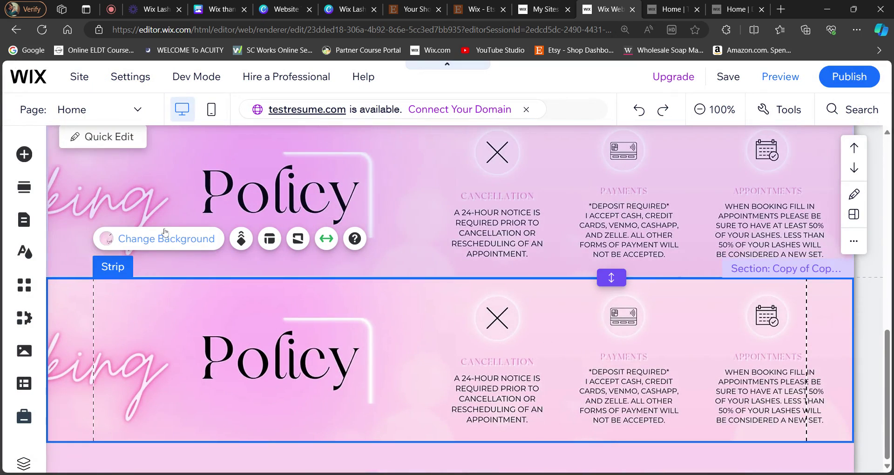
pyautogui.click(165, 238)
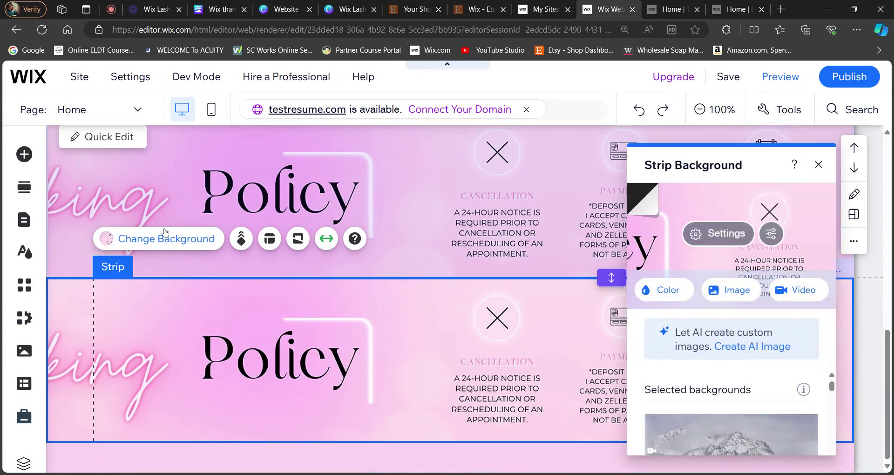
pyautogui.click(720, 292)
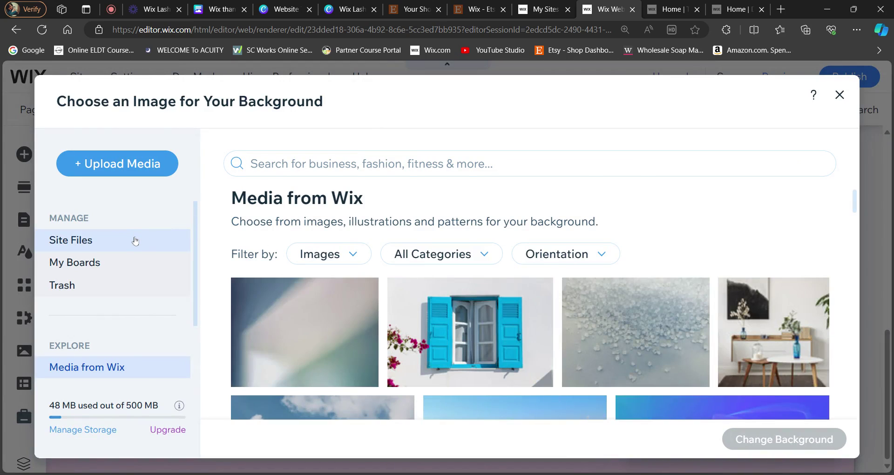
pyautogui.click(135, 241)
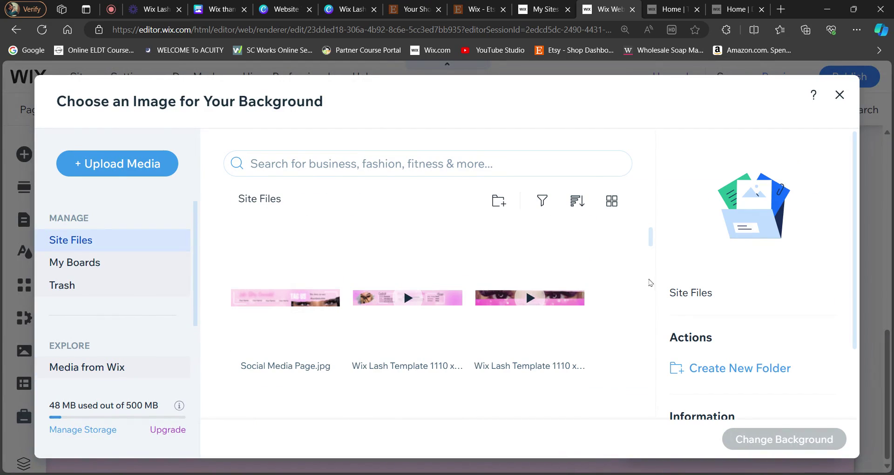
pyautogui.scroll(-3, 651, 365)
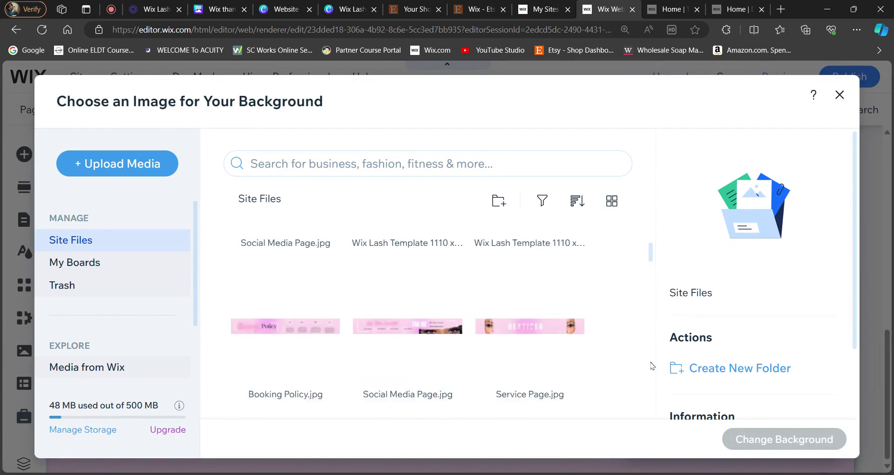
pyautogui.click(510, 292)
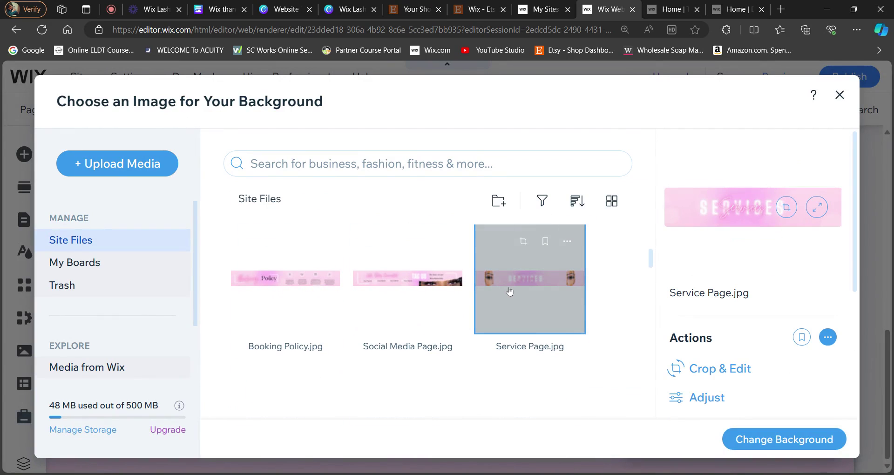
pyautogui.click(755, 448)
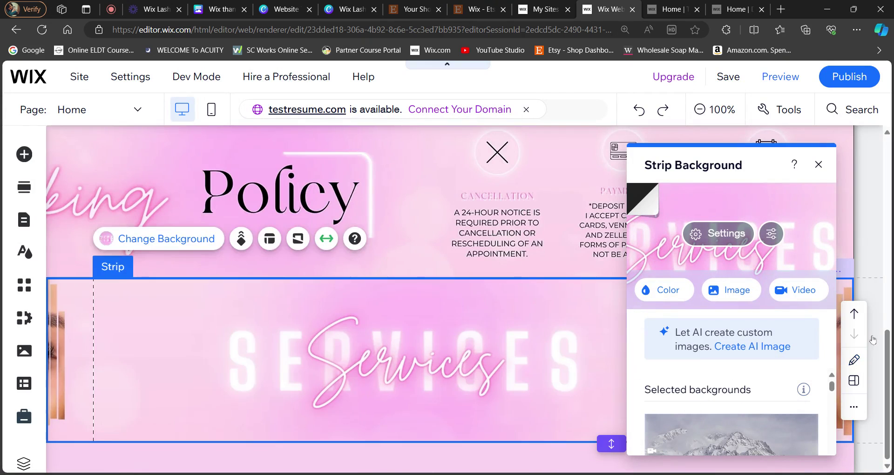
# - Duplicate the Services section and set the copied strip's background to Social Media Page.jpg from the site files
pyautogui.click(879, 317)
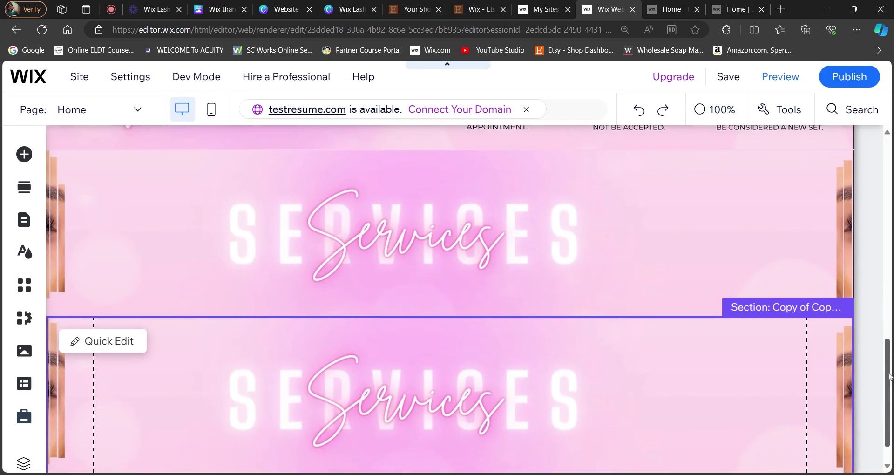
pyautogui.scroll(-1, 890, 377)
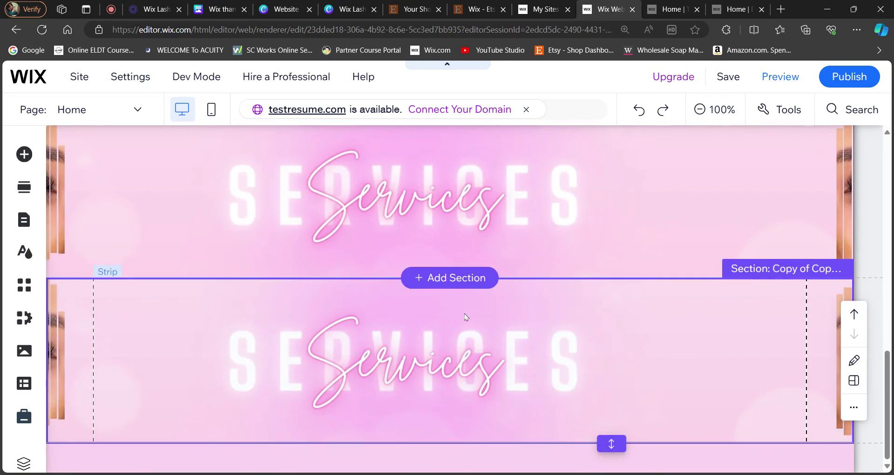
pyautogui.click(465, 313)
pyautogui.click(129, 244)
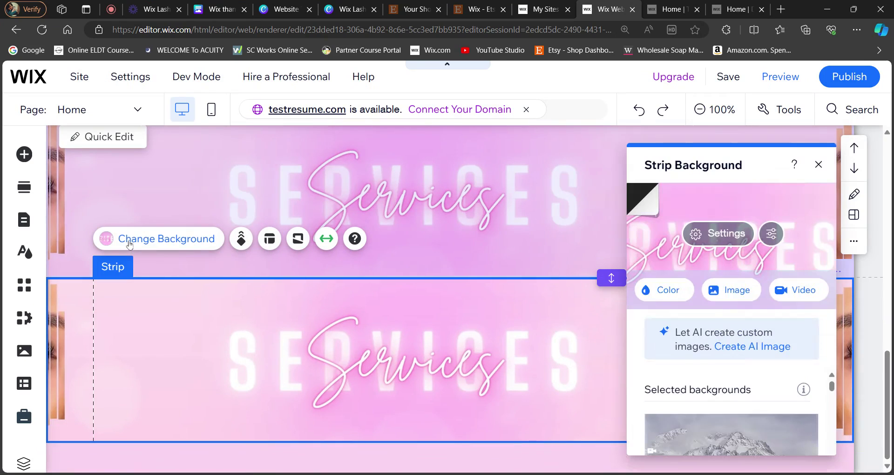
pyautogui.click(714, 290)
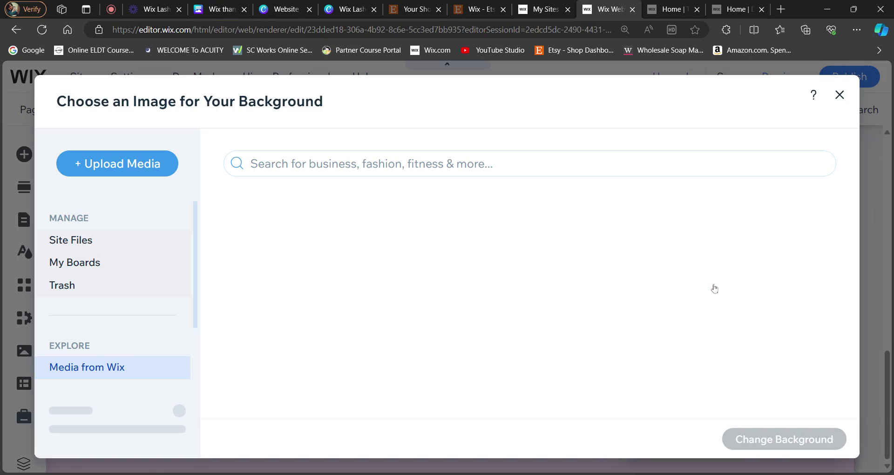
pyautogui.click(91, 247)
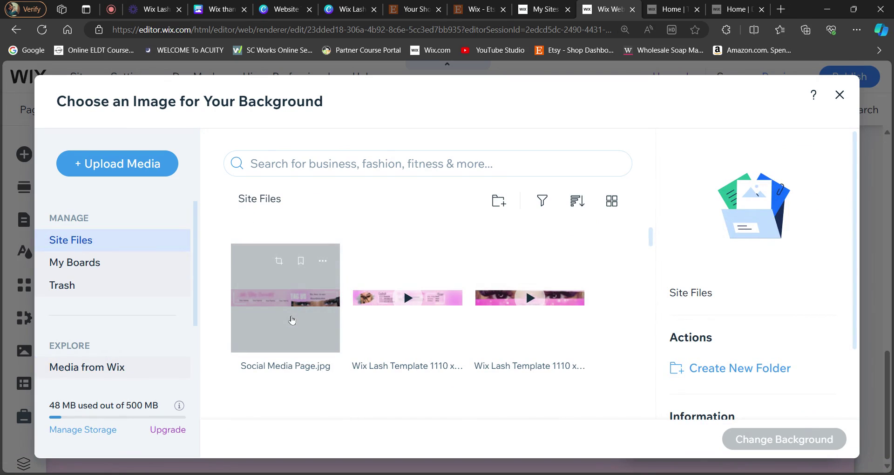
pyautogui.click(290, 319)
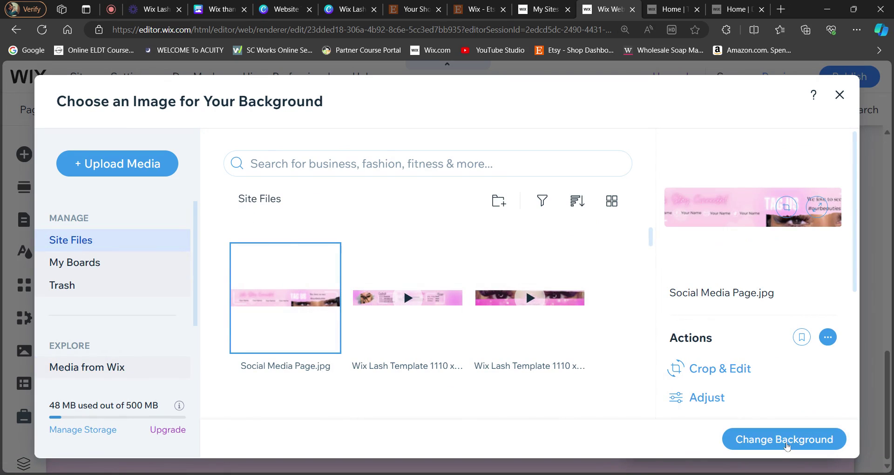
pyautogui.click(786, 440)
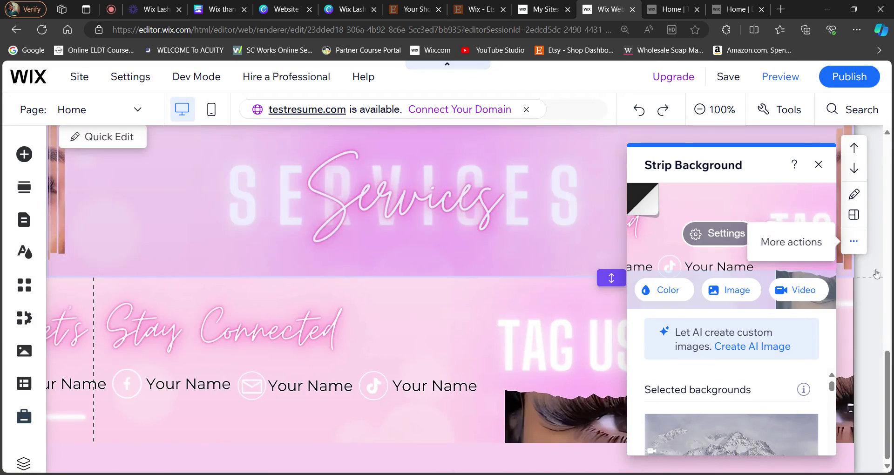
pyautogui.click(874, 339)
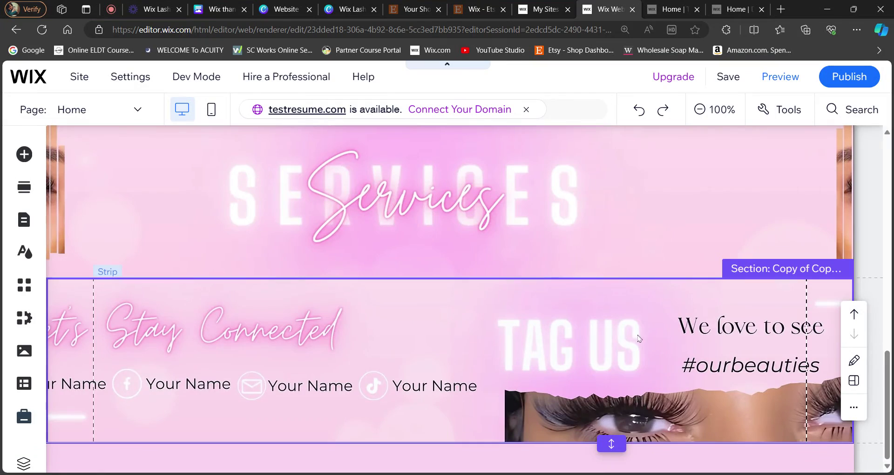
# - Check the heights of the social media section and its strip using the editing toolbar, and close the toolbar
pyautogui.click(772, 116)
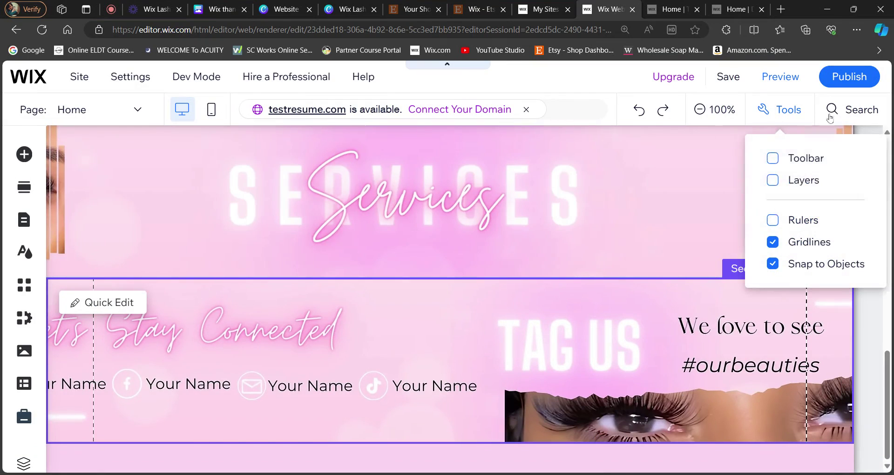
pyautogui.click(813, 162)
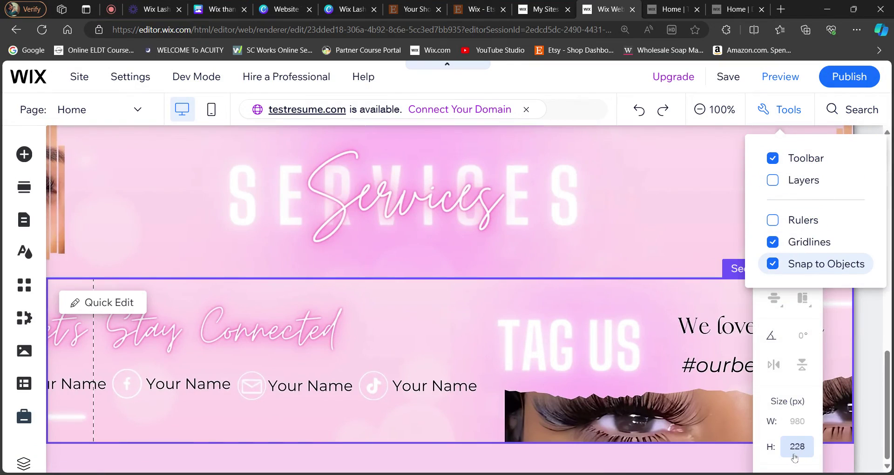
pyautogui.click(629, 383)
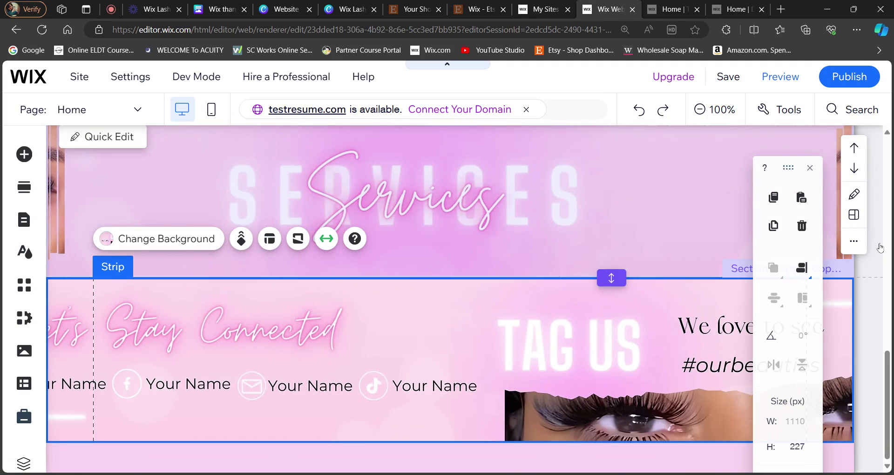
pyautogui.click(880, 248)
pyautogui.click(811, 169)
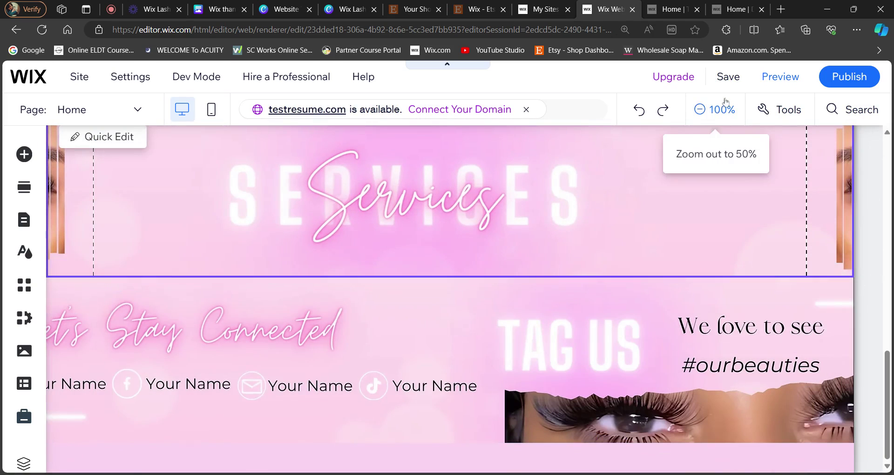
# - Save and publish the site, and refresh its live page to load the latest version
pyautogui.click(728, 79)
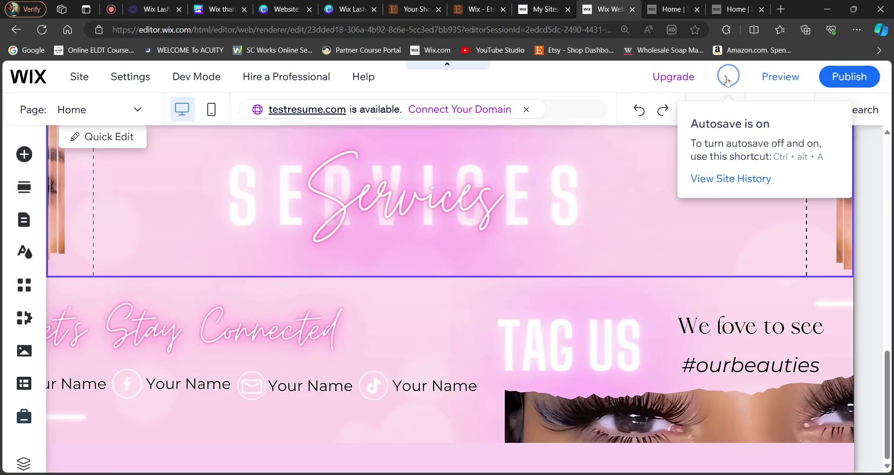
pyautogui.click(849, 77)
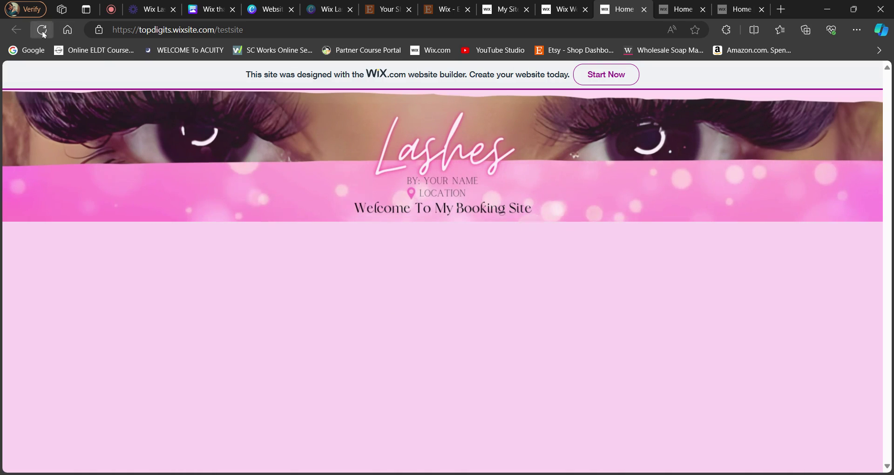
pyautogui.click(42, 31)
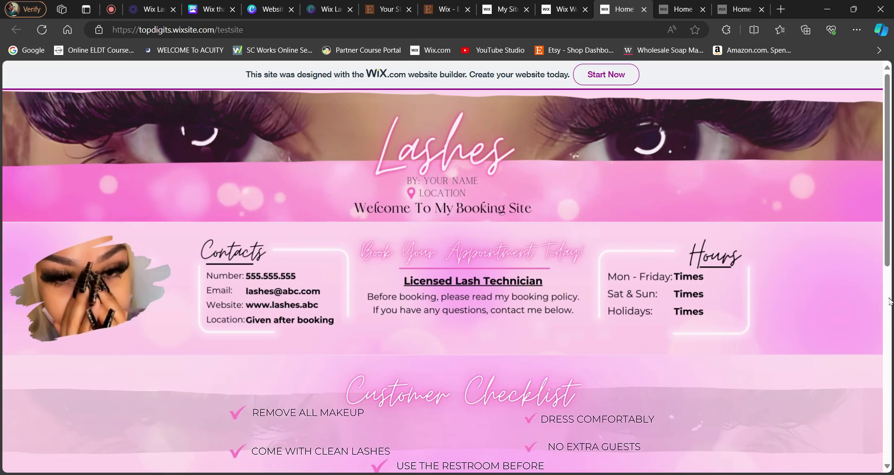
# - Review the published page from the Lashes header to the social media section, and return to its beginning
pyautogui.scroll(-5, 888, 303)
pyautogui.scroll(-2, 888, 303)
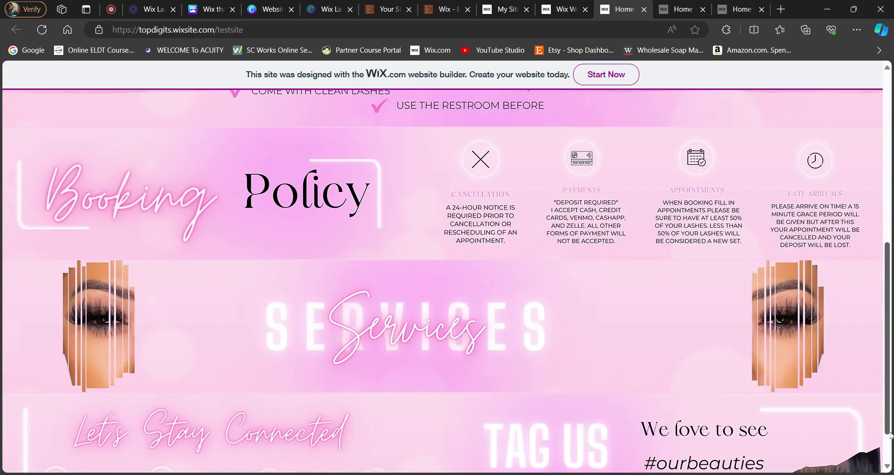
pyautogui.scroll(-1, 891, 447)
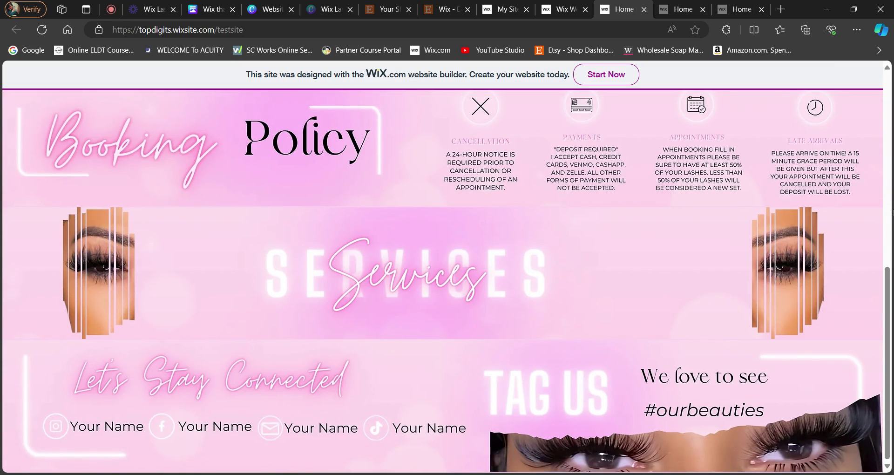
pyautogui.scroll(7, 888, 174)
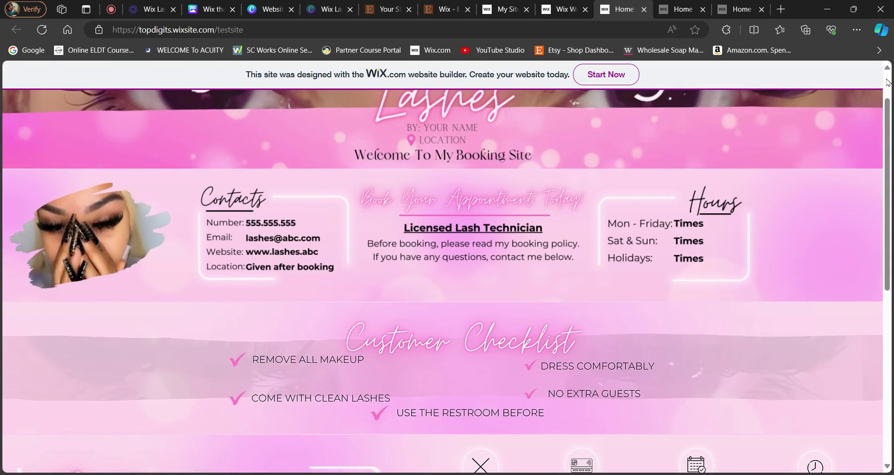
pyautogui.scroll(1, 888, 79)
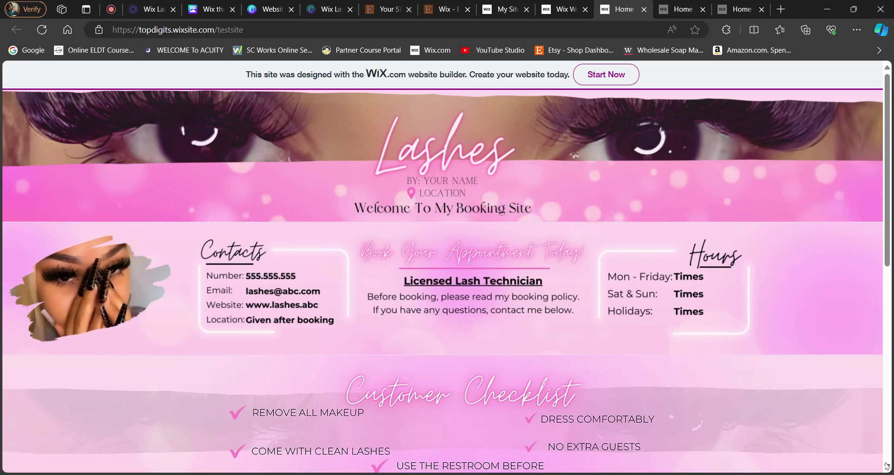
pyautogui.scroll(-7, 887, 465)
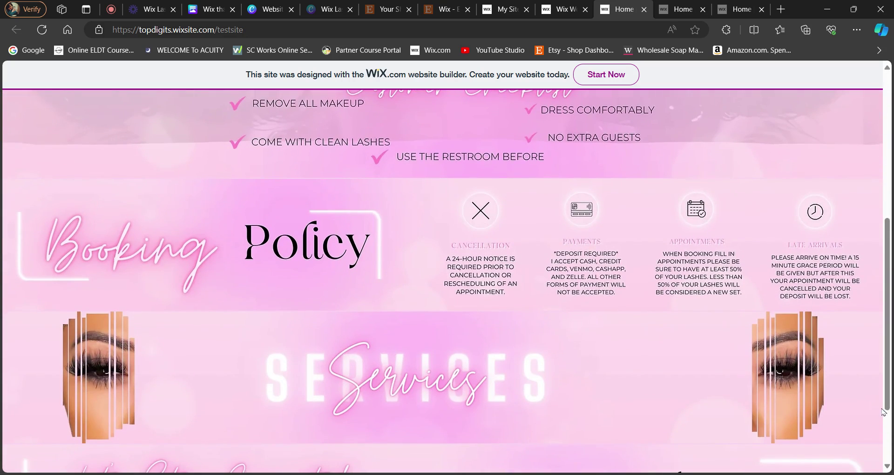
pyautogui.moveTo(885, 411); pyautogui.dragTo(887, 226)
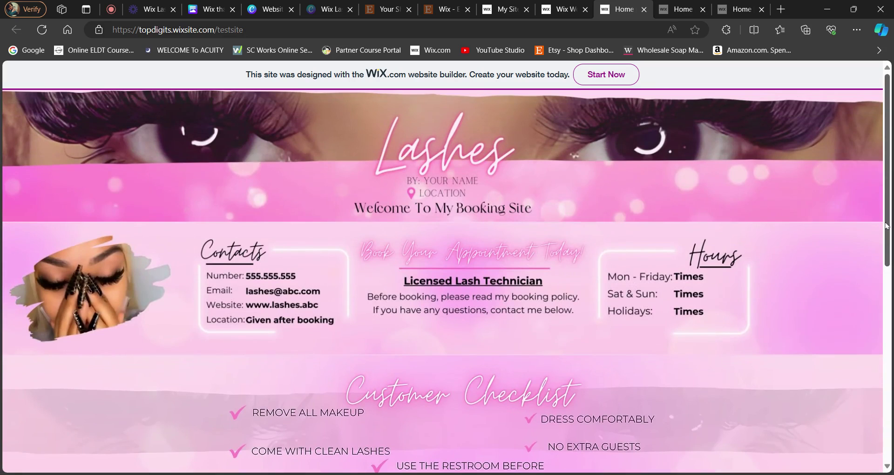